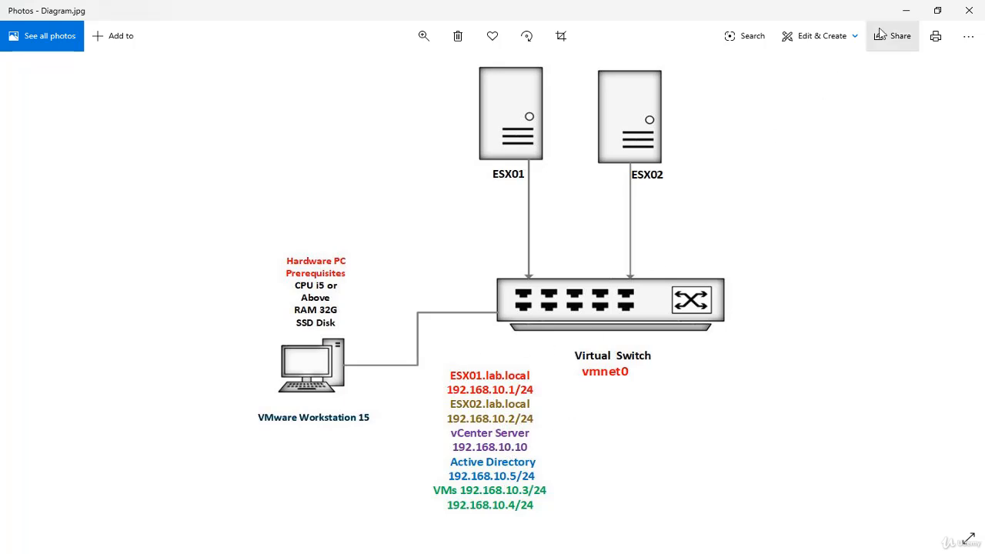
# - Look up the first ESXi host's address on its VMware ESXi 7.x console and ping 192.168.10.226 from a Windows command prompt
pyautogui.click(907, 11)
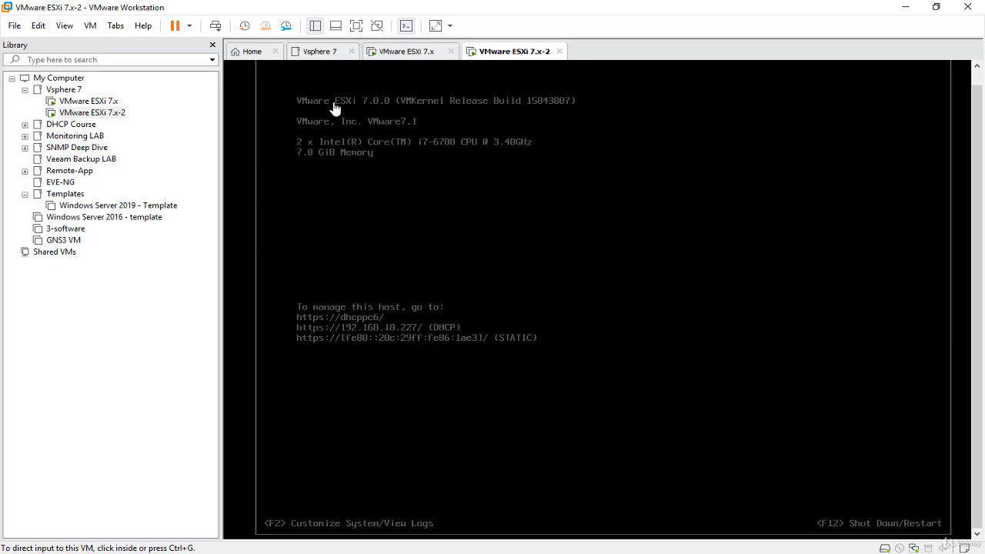
pyautogui.click(410, 57)
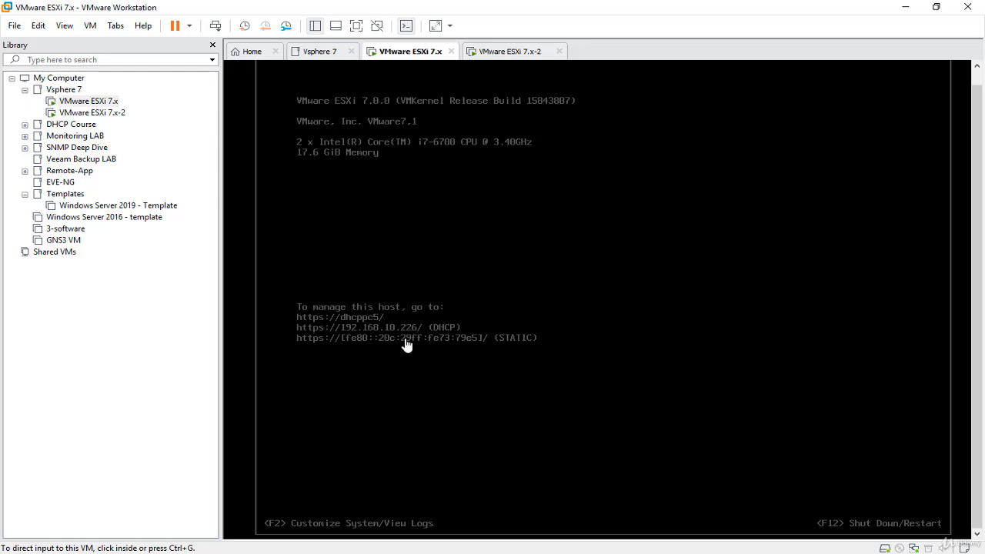
pyautogui.press('super+r')
pyautogui.press('Return')
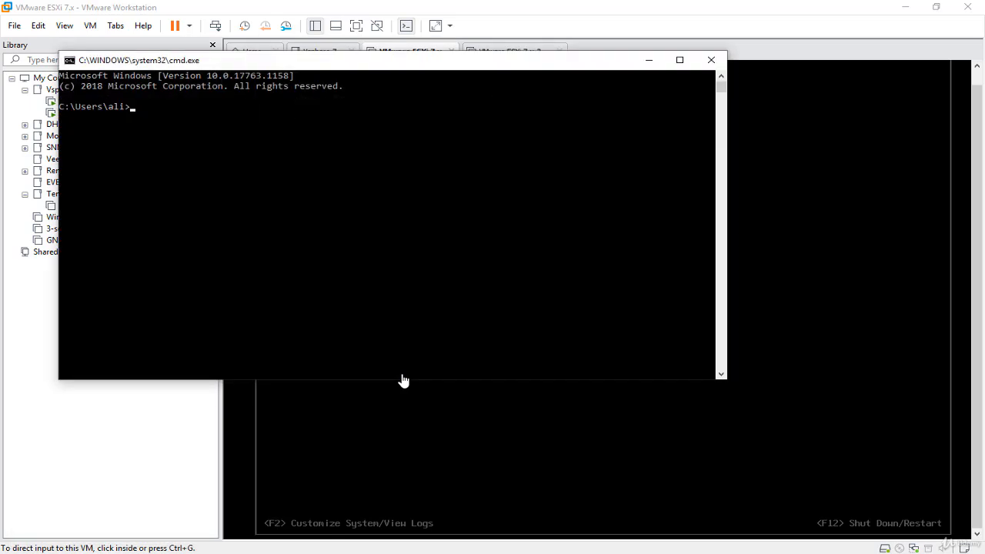
pyautogui.moveTo(371, 63); pyautogui.dragTo(826, 196)
pyautogui.click(792, 283)
pyautogui.write('pin')
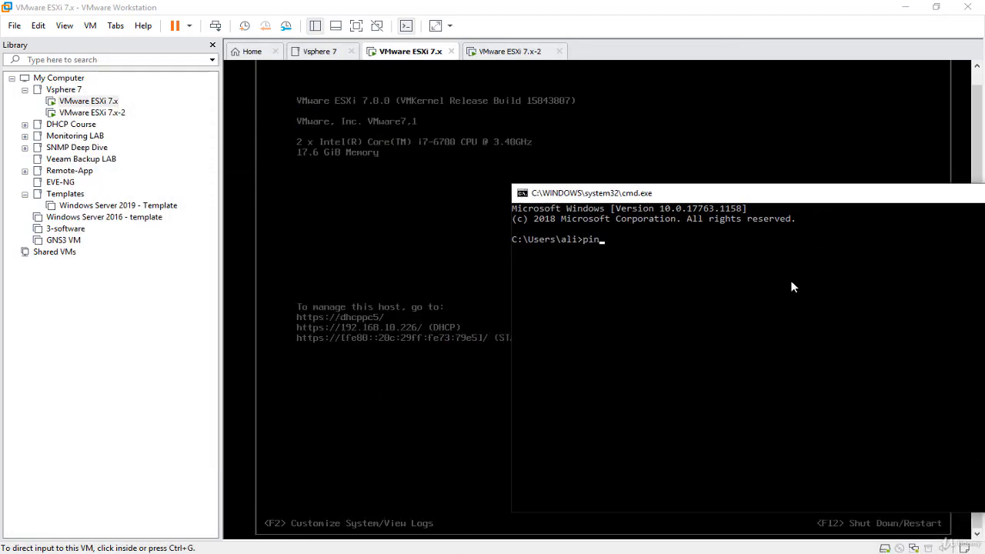
pyautogui.write('g 192.168.10.226')
pyautogui.press('Return')
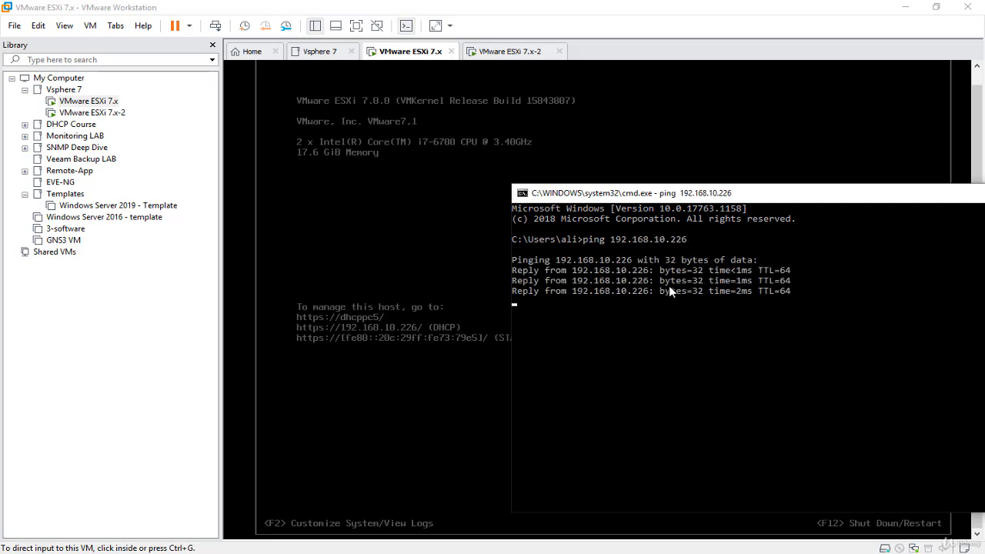
pyautogui.moveTo(717, 196); pyautogui.dragTo(728, 187)
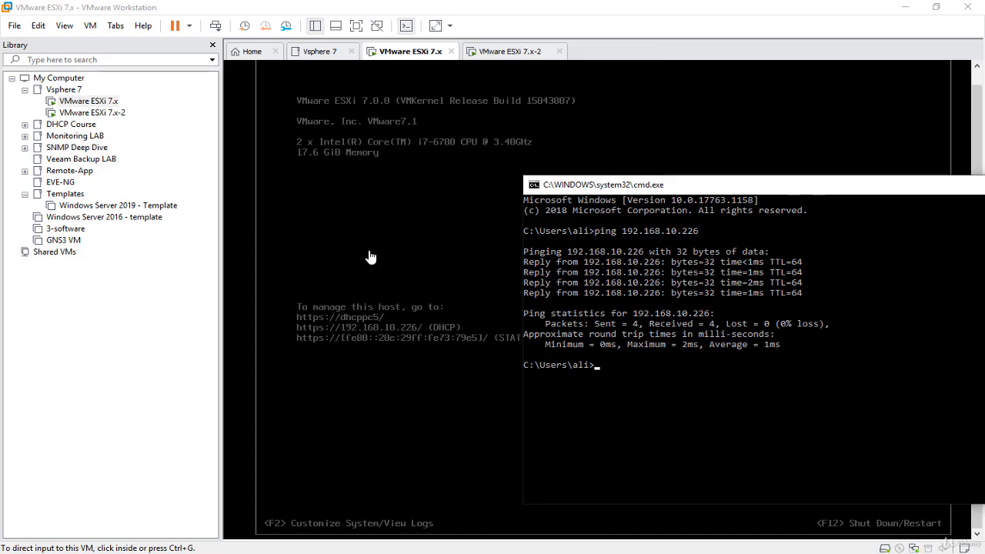
# - Open the network adapter settings of the VMware ESXi 7.x machine and compare its virtual network with the lab diagram
pyautogui.rightClick(415, 58)
pyautogui.click(459, 223)
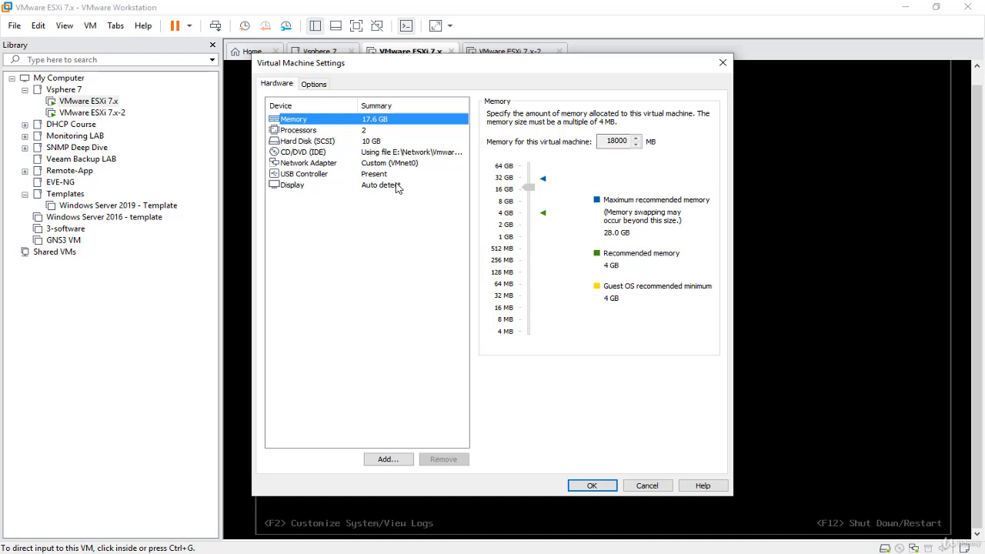
pyautogui.click(407, 163)
pyautogui.click(534, 237)
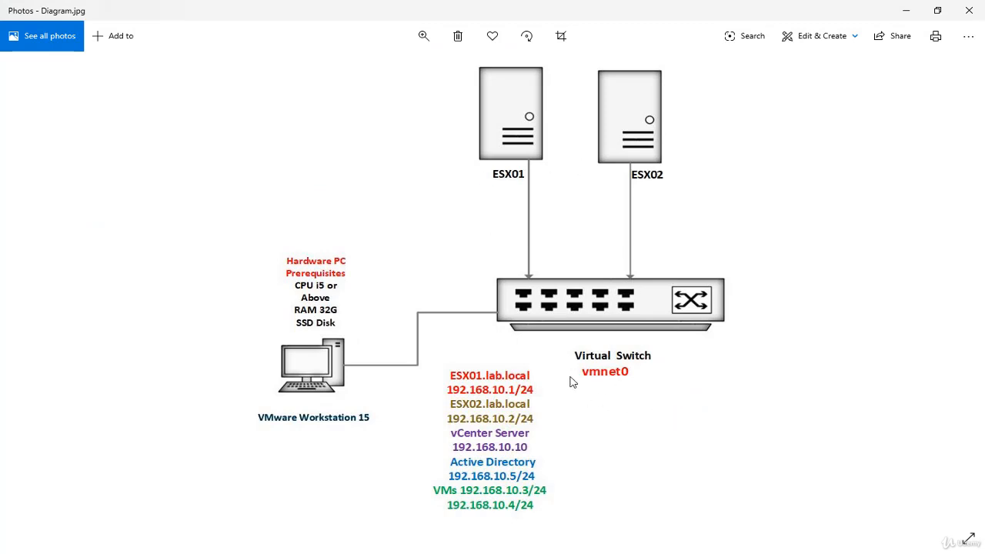
pyautogui.click(906, 10)
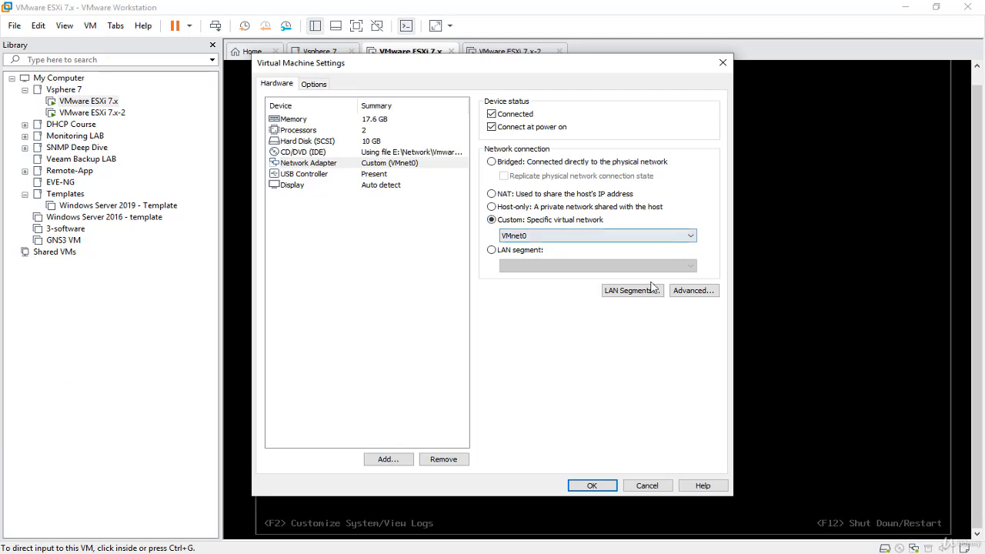
# - Run ipconfig in a new command prompt and highlight the default gateway of the host's Ethernet adapter
pyautogui.press('super+r')
pyautogui.click(126, 528)
pyautogui.click(478, 248)
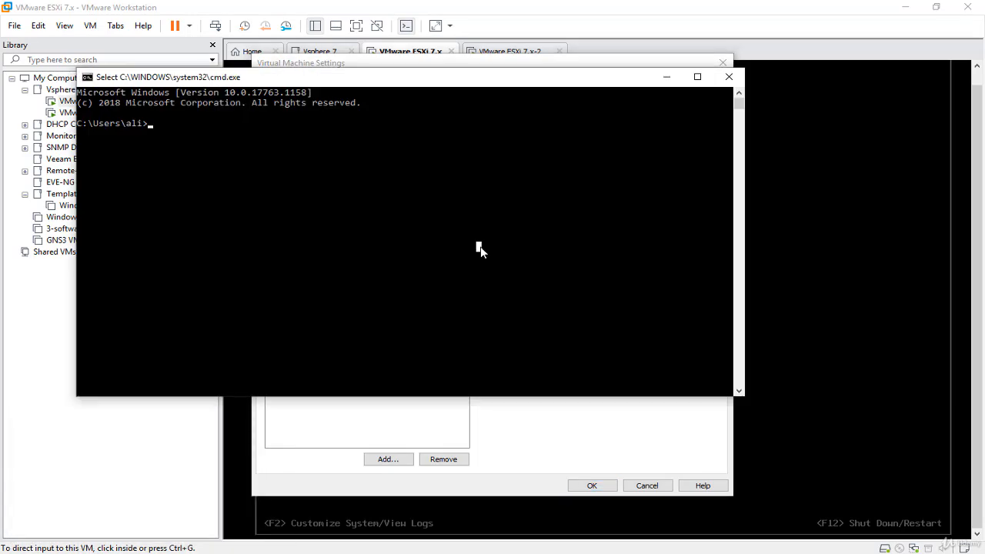
pyautogui.write('ipconfig')
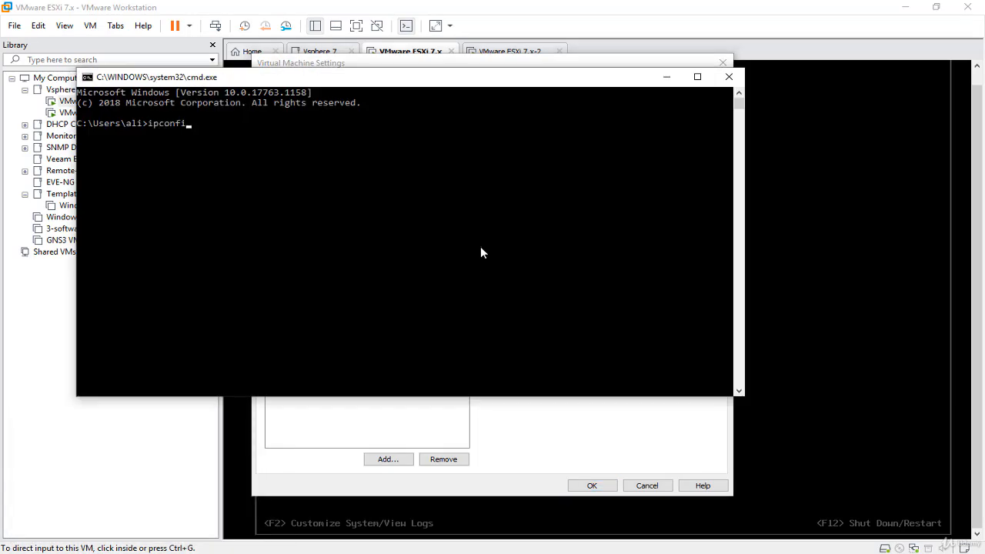
pyautogui.press('Return')
pyautogui.moveTo(290, 154); pyautogui.dragTo(372, 159)
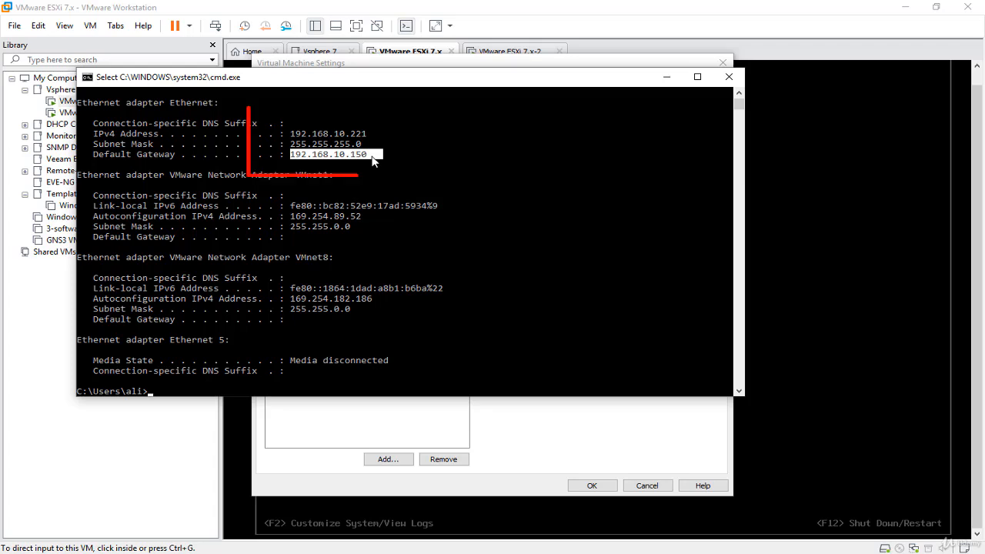
pyautogui.doubleClick(371, 157)
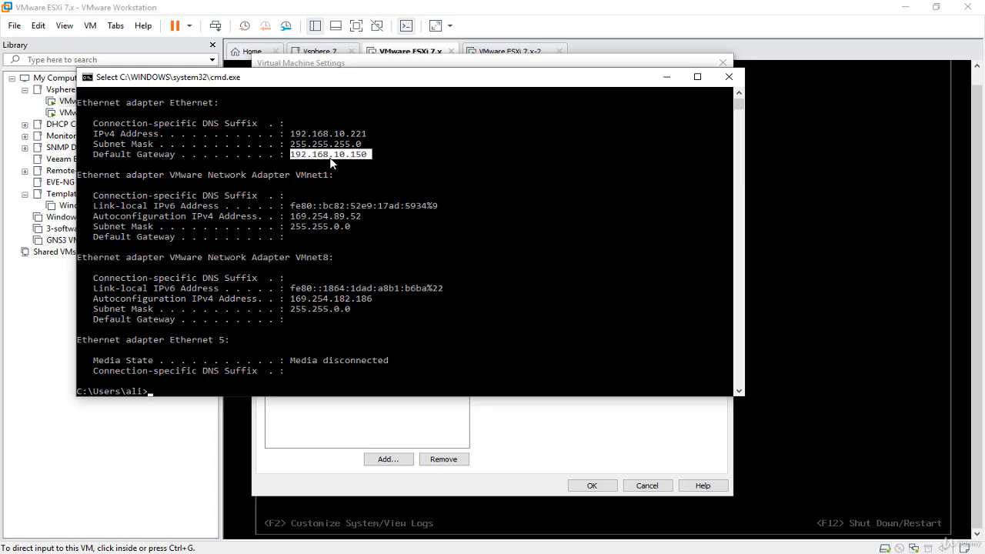
# - Test internet connectivity by pinging 4.2.2.1, and close the command prompt and the virtual machine settings
pyautogui.click(386, 197)
pyautogui.write('pin')
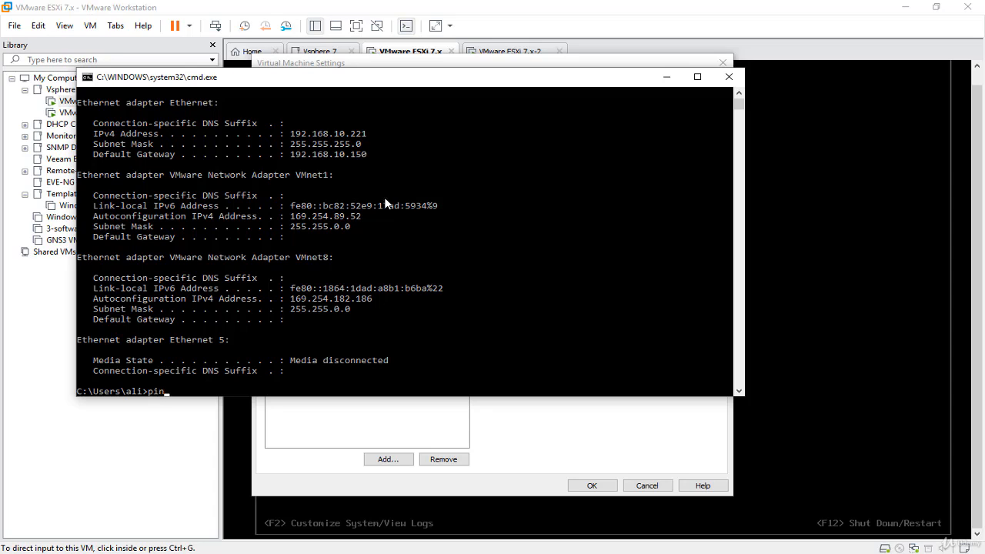
pyautogui.write('g 4.2.2.1')
pyautogui.press('Return')
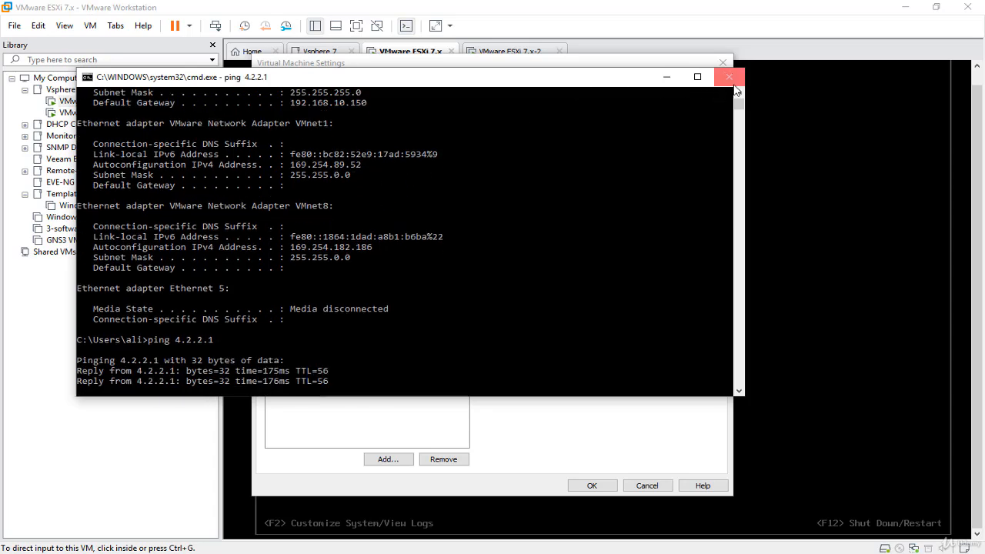
pyautogui.click(732, 83)
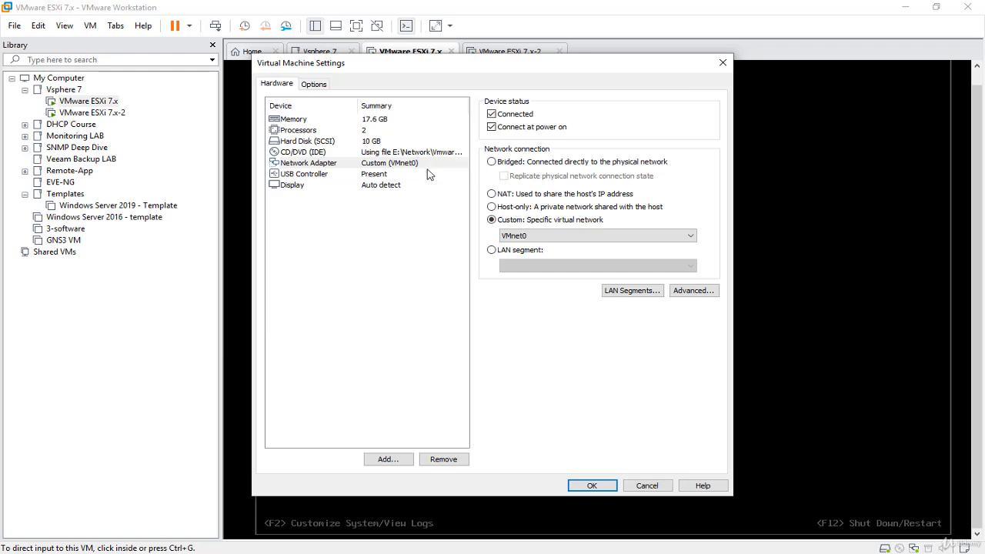
pyautogui.click(722, 63)
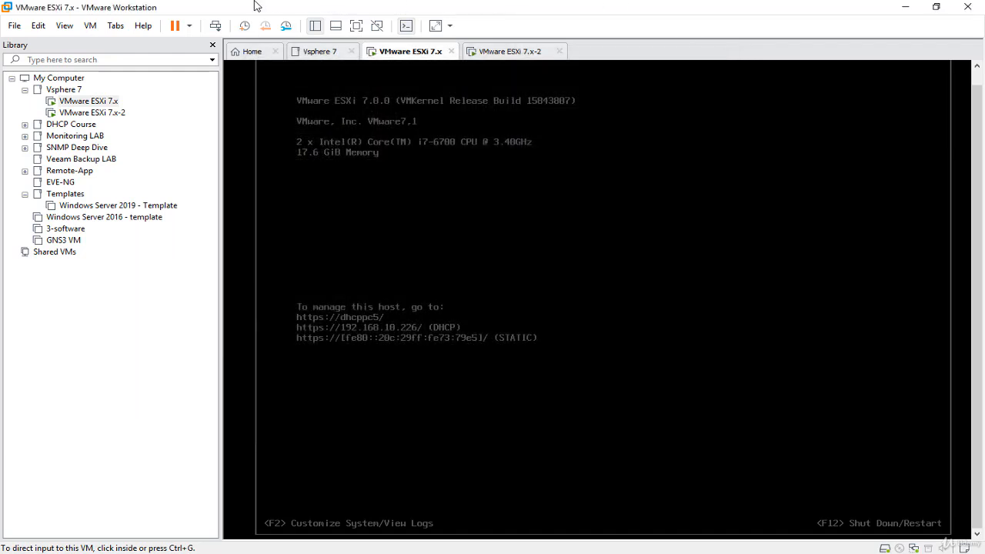
pyautogui.click(37, 25)
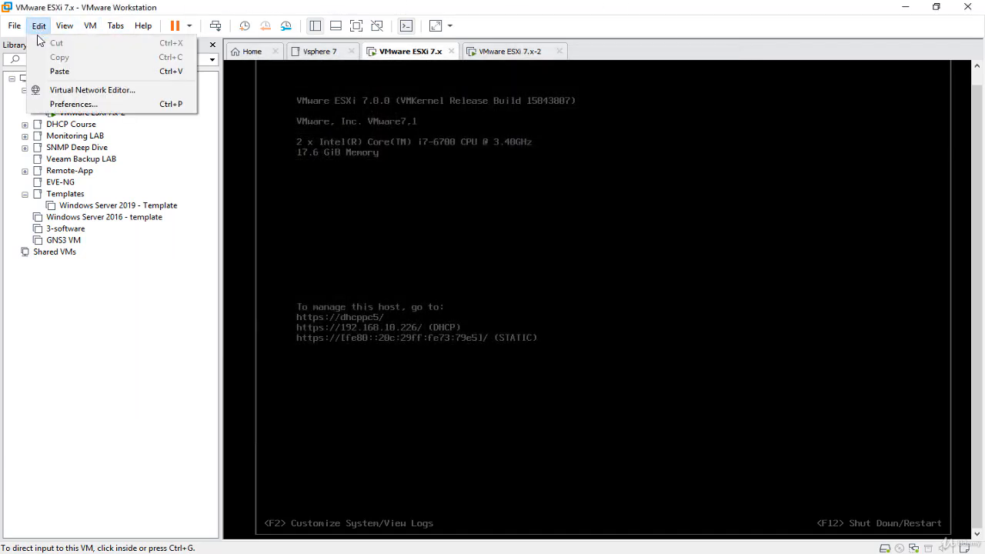
pyautogui.click(63, 105)
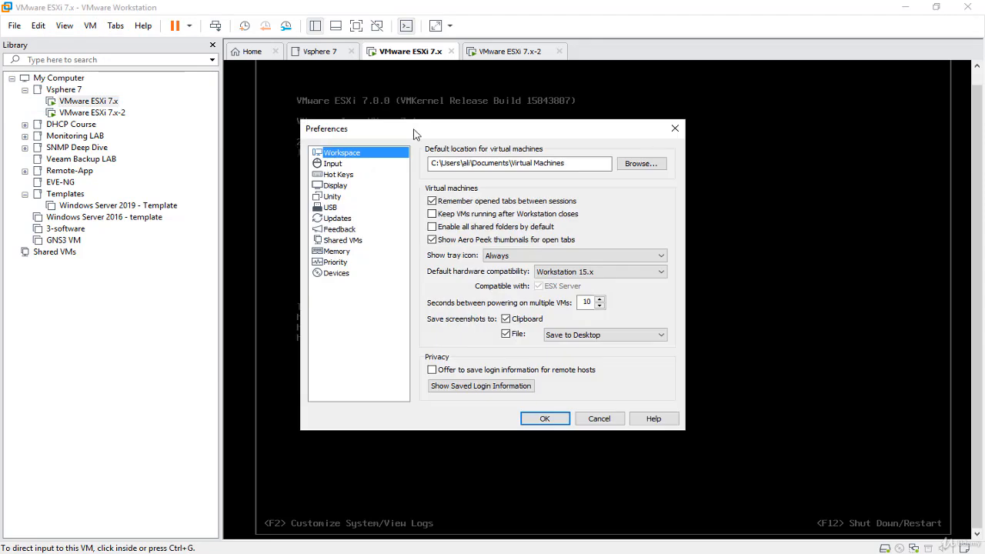
pyautogui.click(674, 128)
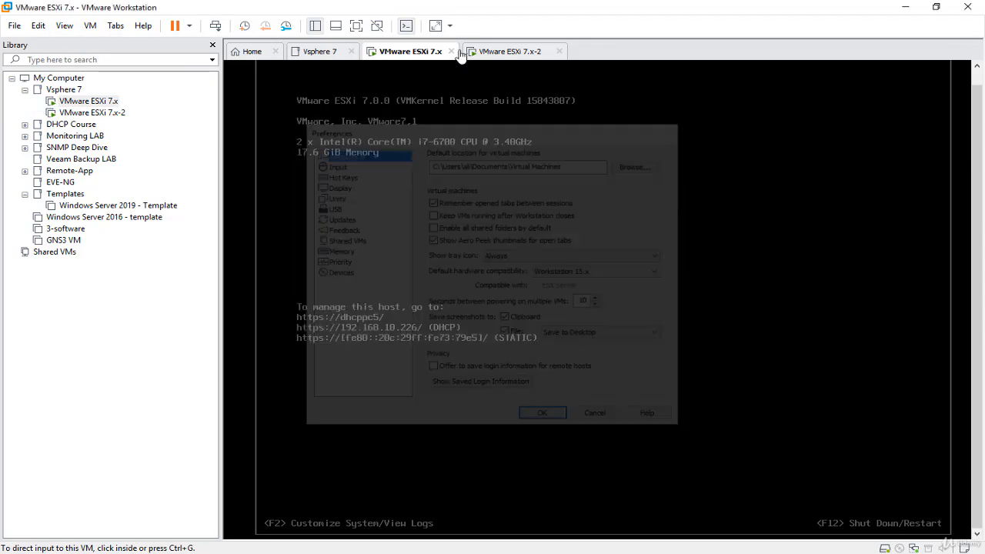
# - Open the Virtual Network Editor with administrator privileges and bring up the host's Network Connections beside it
pyautogui.click(37, 25)
pyautogui.click(79, 91)
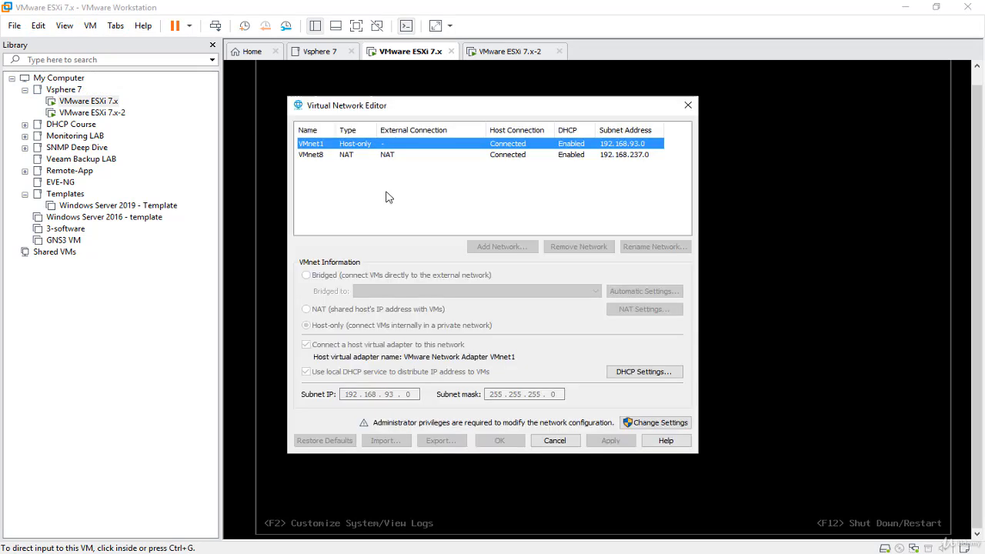
pyautogui.click(672, 424)
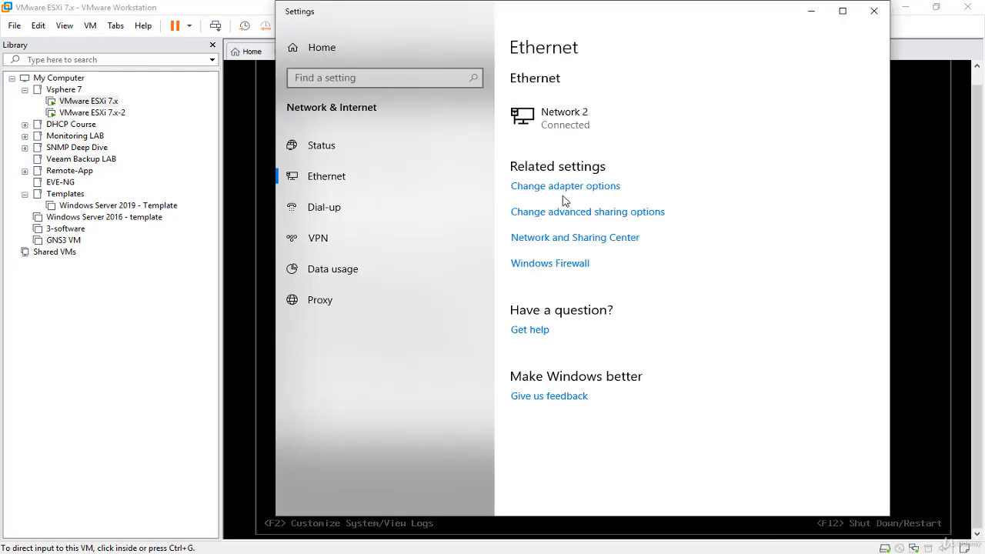
pyautogui.click(564, 186)
pyautogui.click(350, 293)
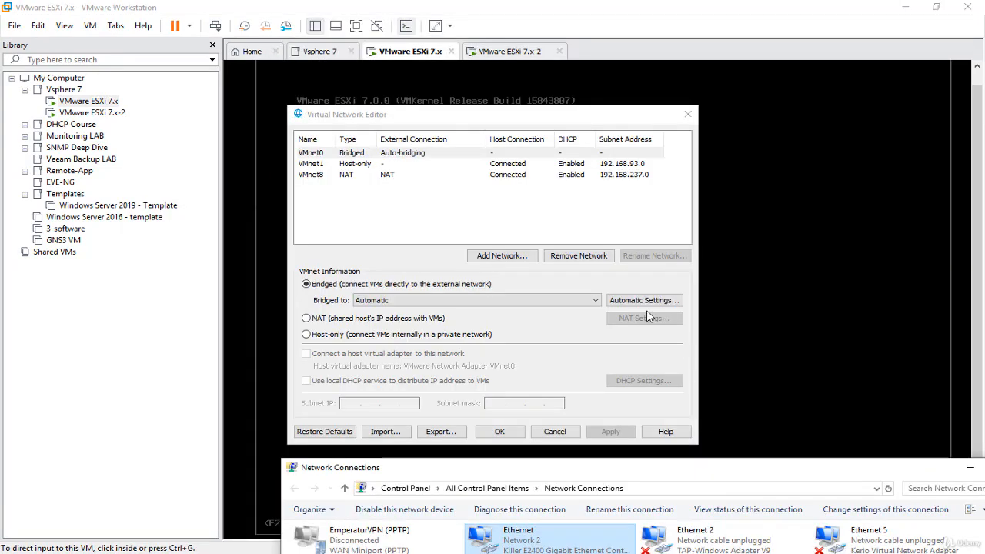
# - Review the adapters in VMnet0's automatic bridging settings, and bridge VMnet0 to the Kerio Virtual Network Adapter
pyautogui.click(645, 300)
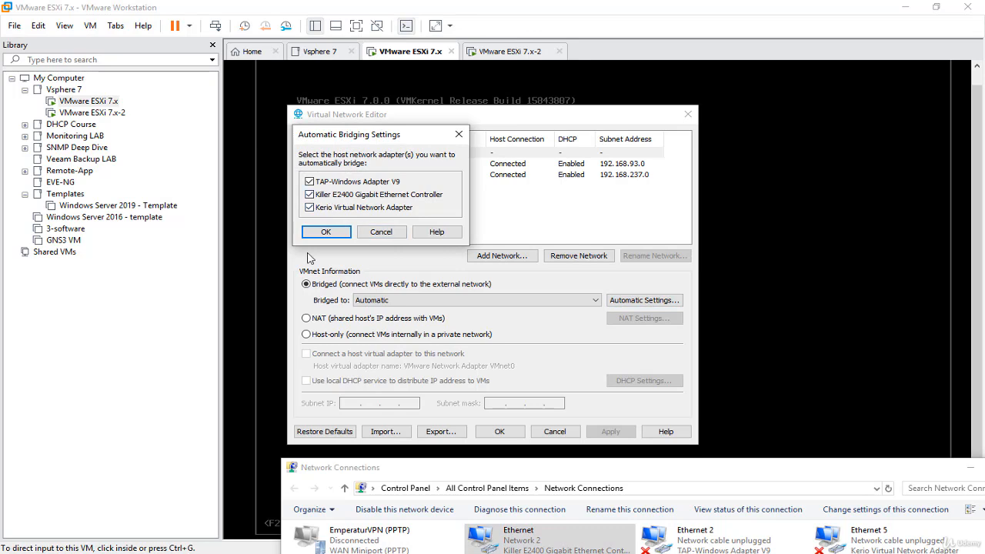
pyautogui.click(380, 232)
pyautogui.click(428, 301)
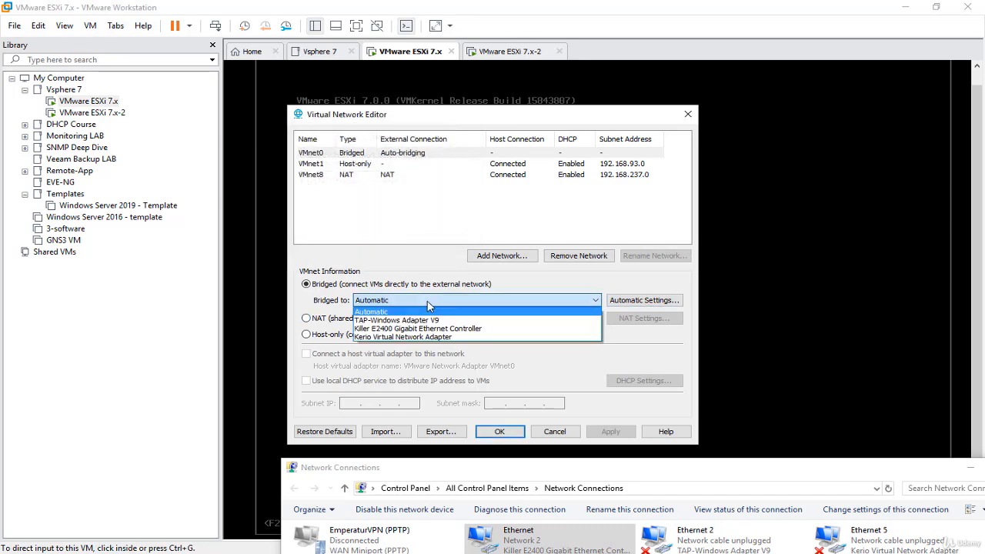
pyautogui.click(408, 336)
# - Open the properties of the host's Ethernet connection and check which physical network card it uses
pyautogui.moveTo(623, 469); pyautogui.dragTo(893, 223)
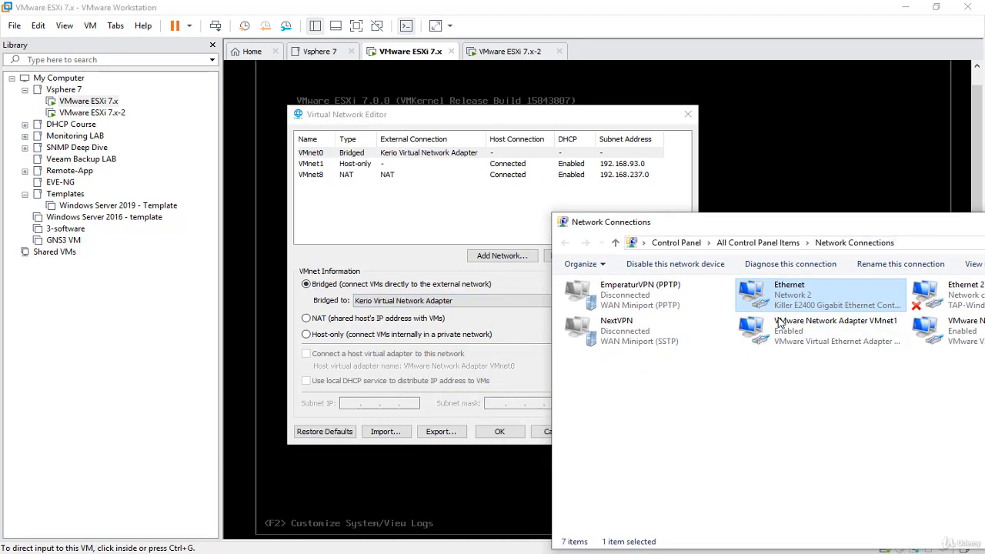
pyautogui.rightClick(809, 305)
pyautogui.click(727, 425)
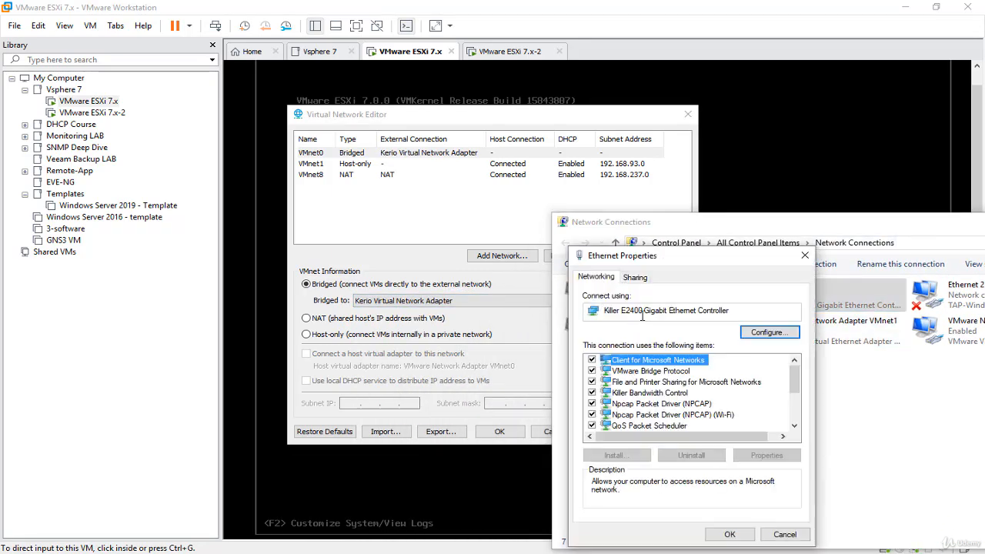
pyautogui.click(613, 318)
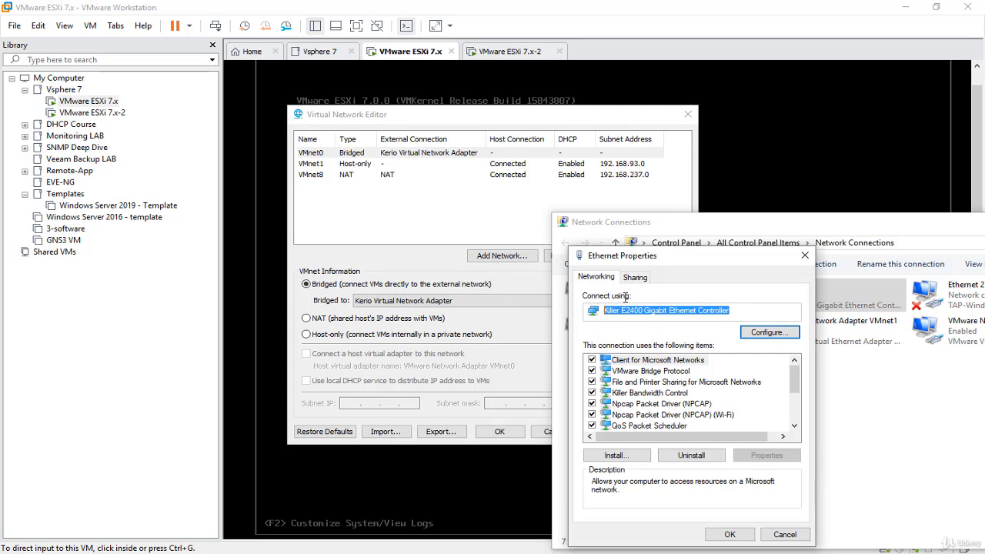
# - Bridge VMnet0 to the Killer E2400 Gigabit Ethernet Controller, and close the Ethernet properties and Network Connections windows
pyautogui.click(406, 302)
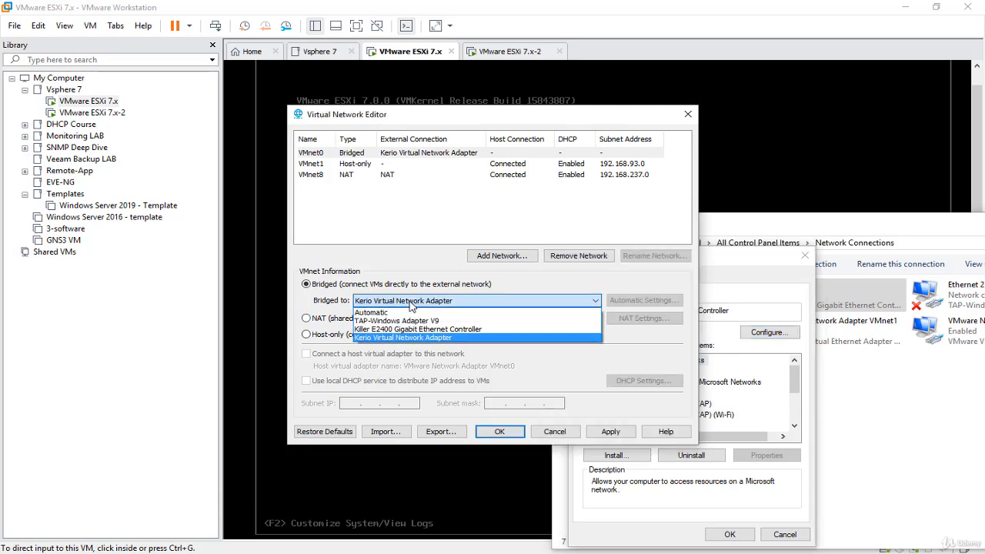
pyautogui.click(408, 329)
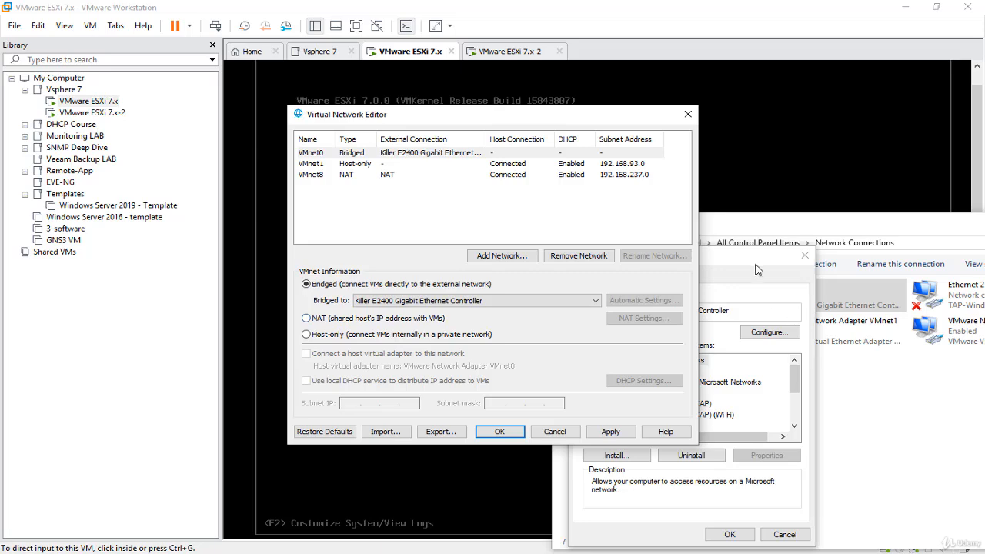
pyautogui.moveTo(732, 261); pyautogui.dragTo(817, 255)
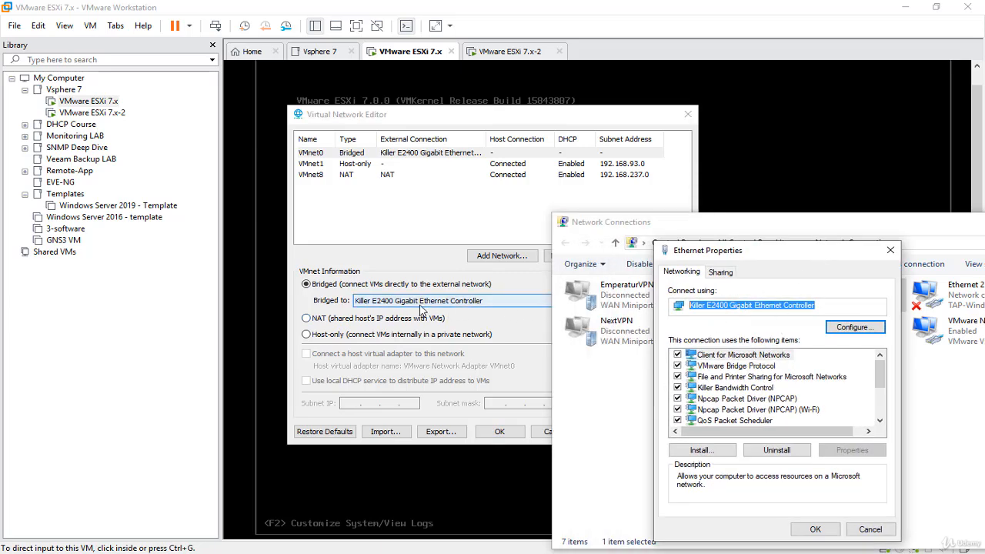
pyautogui.click(888, 250)
pyautogui.moveTo(890, 225); pyautogui.dragTo(669, 239)
pyautogui.moveTo(933, 245); pyautogui.dragTo(723, 247)
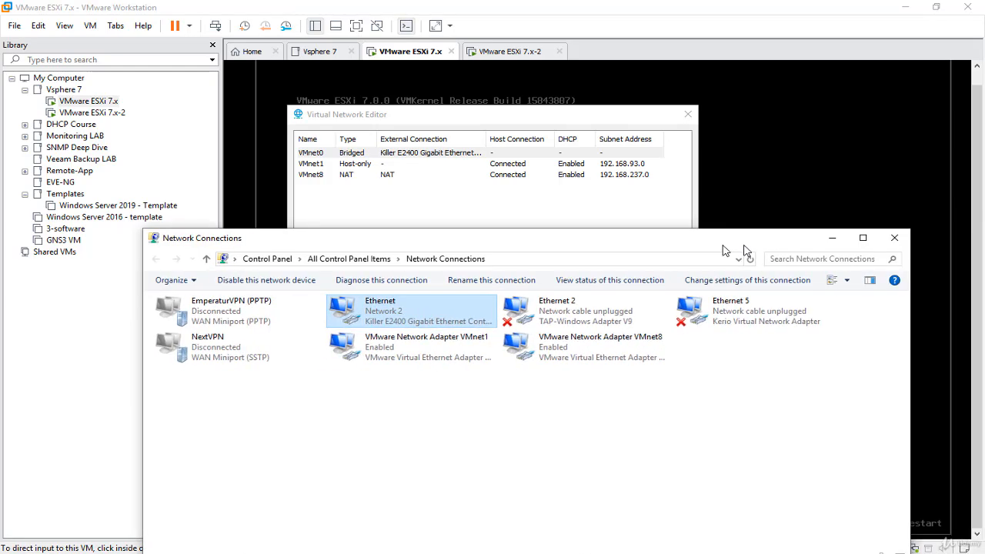
pyautogui.click(894, 238)
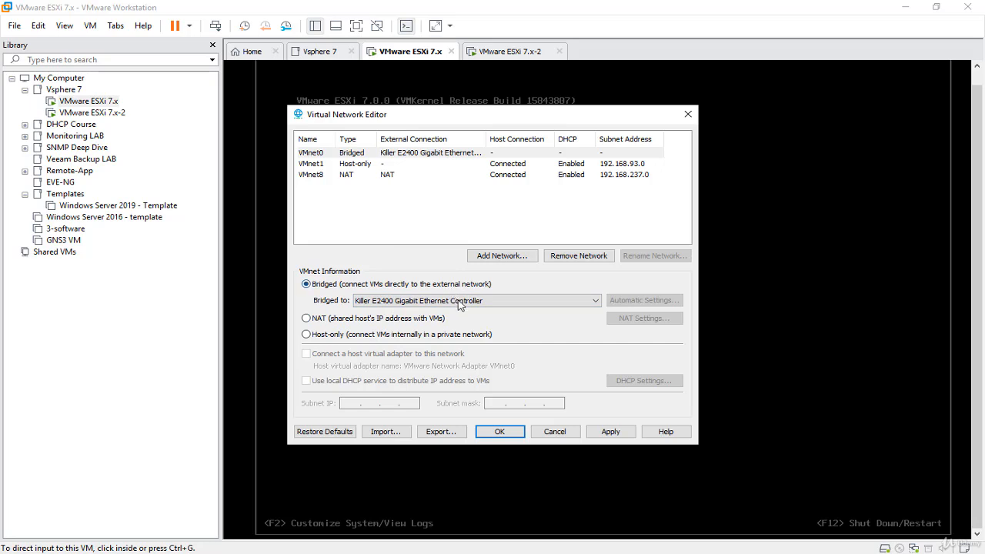
# - Set the bridged adapter of VMnet0 back to Automatic
pyautogui.click(459, 305)
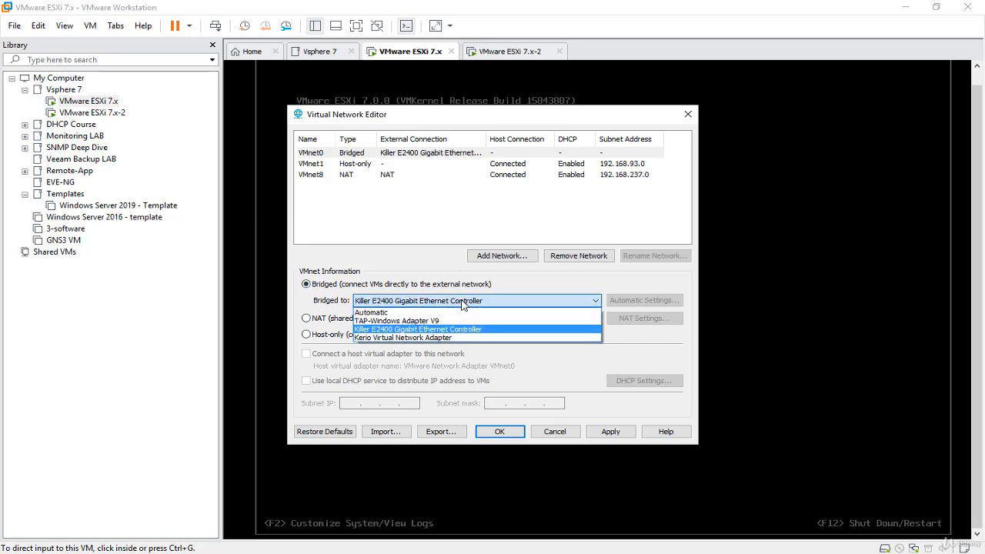
pyautogui.click(379, 312)
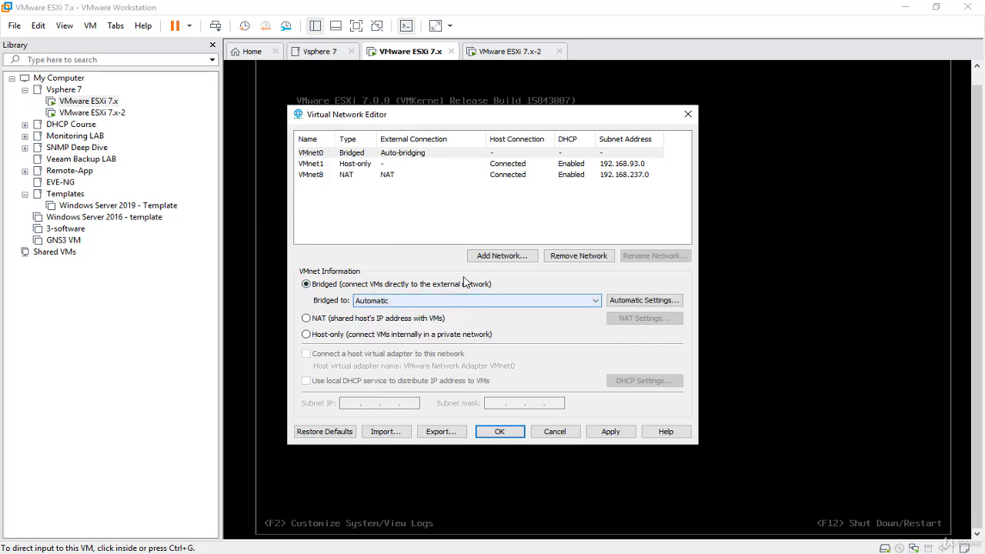
# - Cancel the Virtual Network Editor, and check the network adapter settings of VMware ESXi 7.x-2 alongside the command prompt's ping output
pyautogui.click(554, 432)
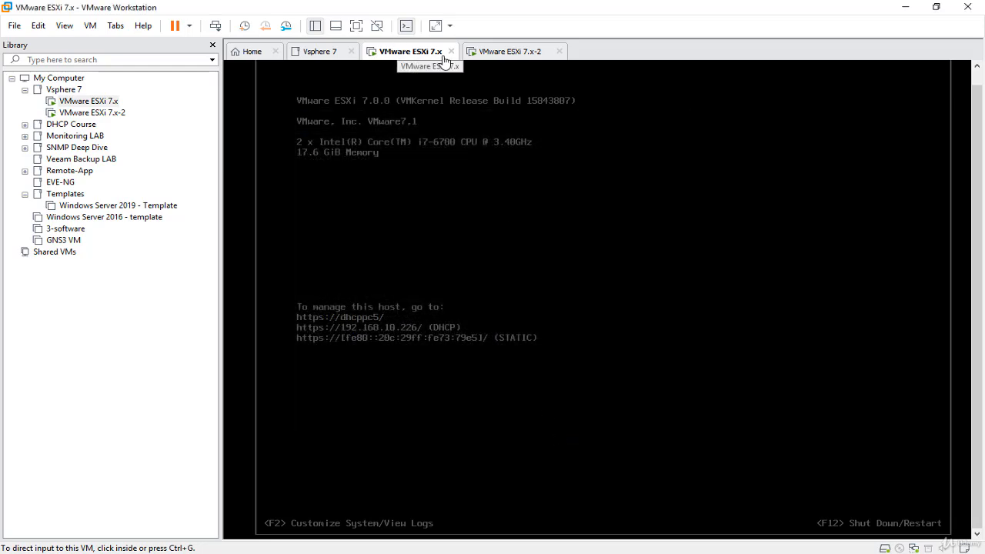
pyautogui.click(498, 52)
pyautogui.rightClick(504, 50)
pyautogui.click(557, 222)
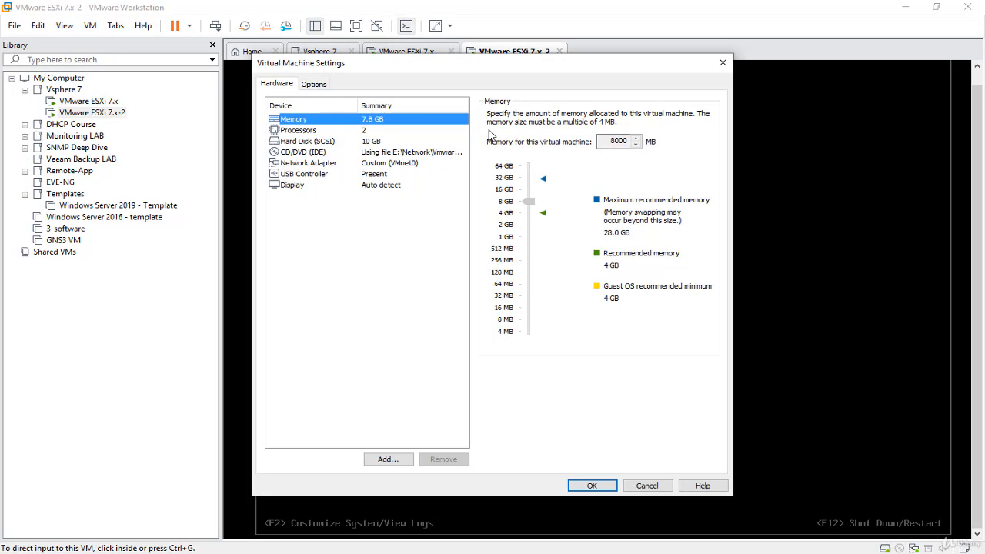
pyautogui.click(308, 162)
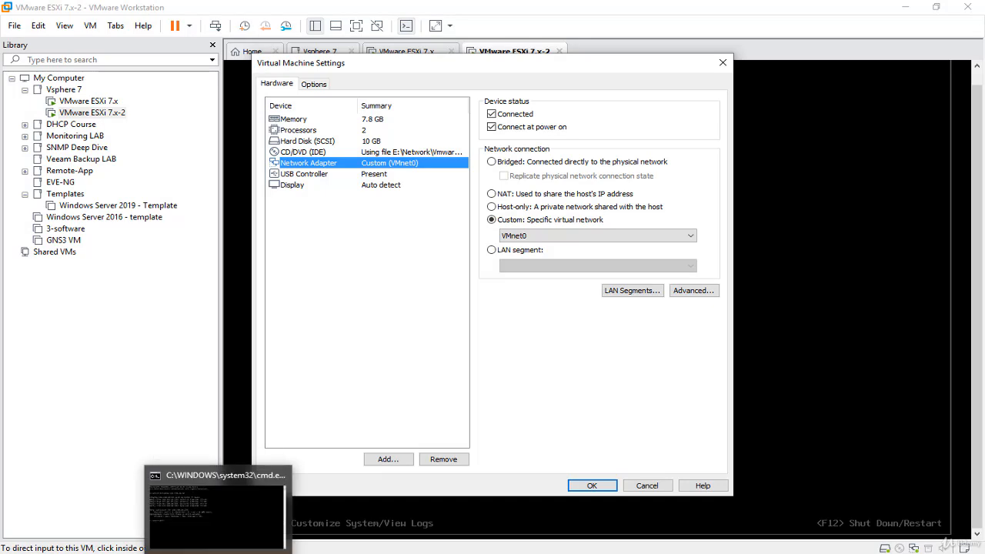
pyautogui.click(218, 552)
pyautogui.moveTo(671, 207); pyautogui.dragTo(785, 302)
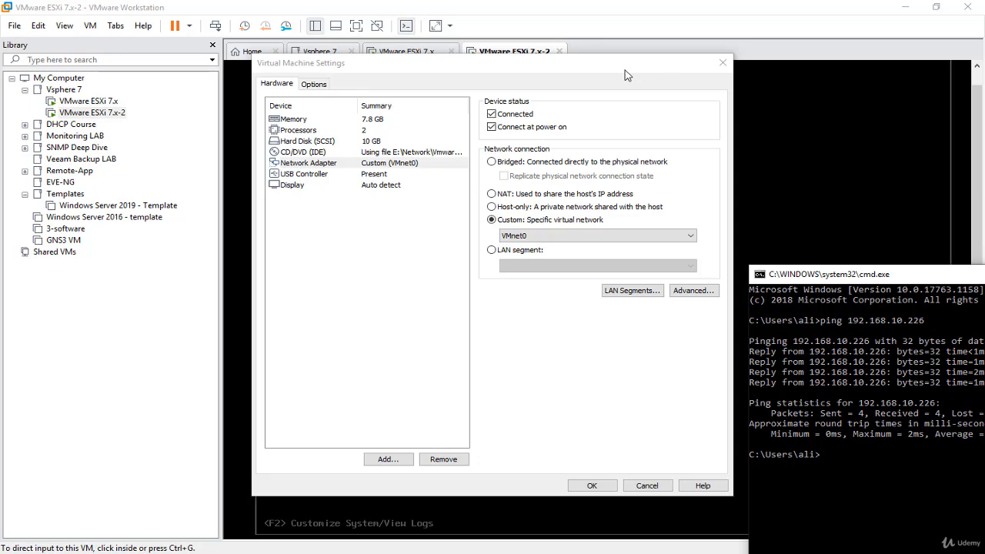
pyautogui.click(723, 65)
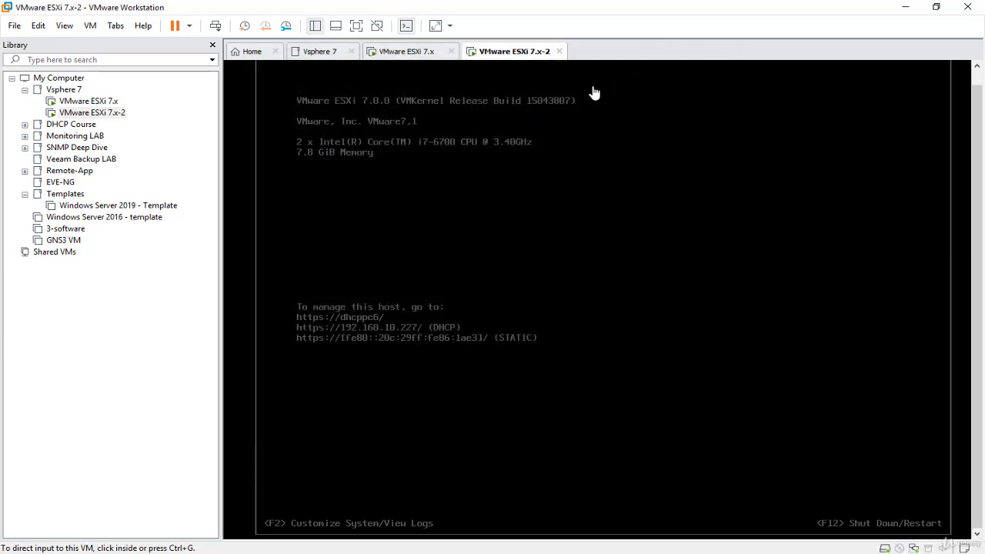
# - Review the processor and memory settings of the VMware ESXi 7.x-2 virtual machine, and close its settings
pyautogui.click(410, 51)
pyautogui.rightClick(513, 51)
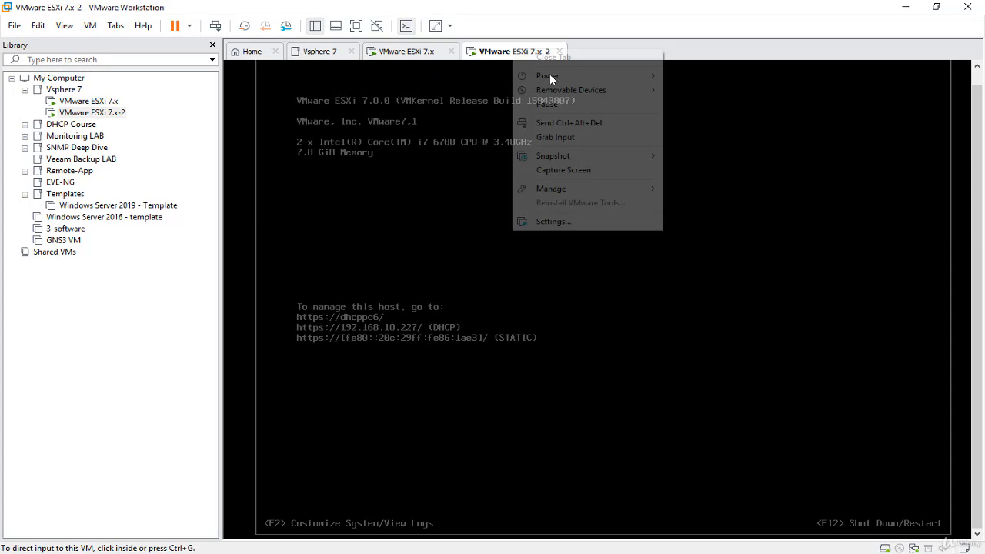
pyautogui.click(564, 220)
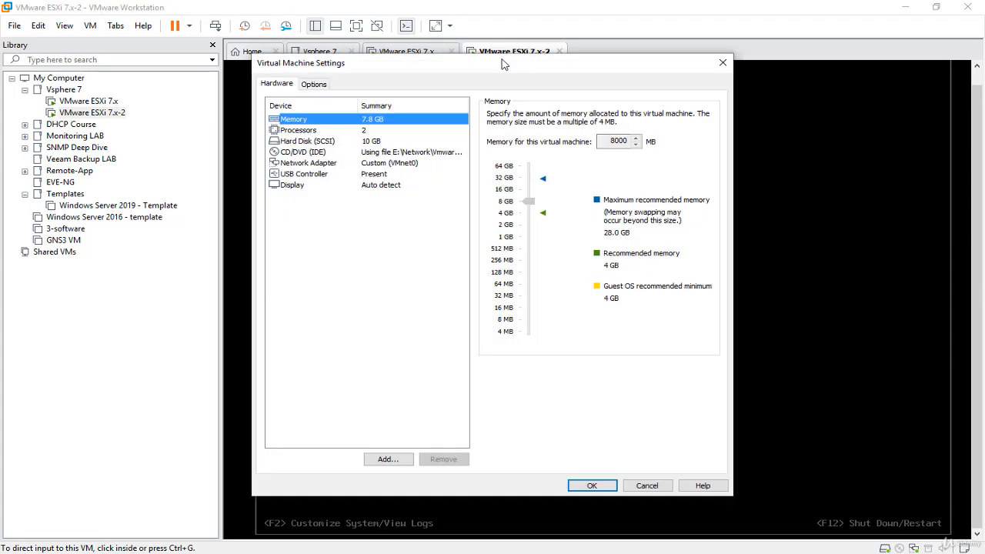
pyautogui.click(357, 131)
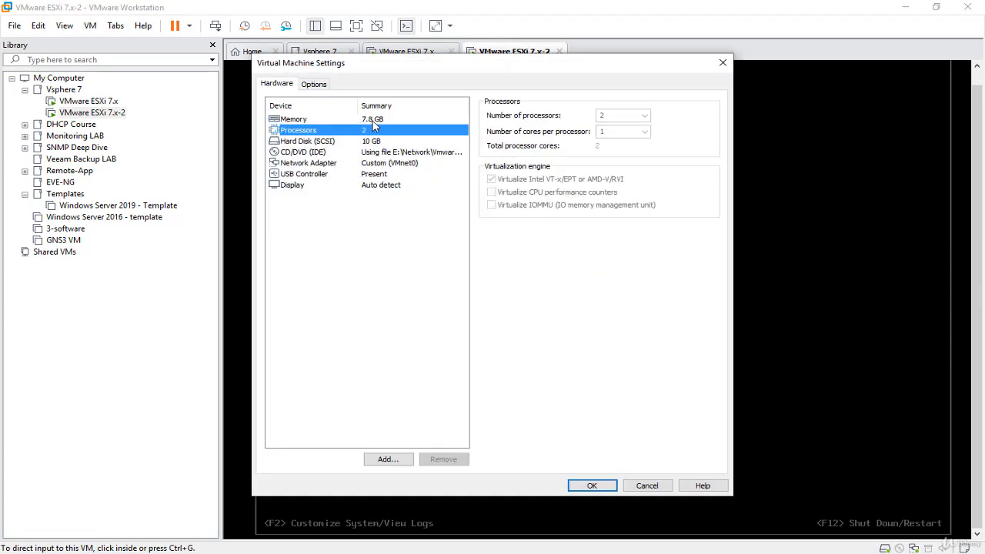
pyautogui.click(371, 120)
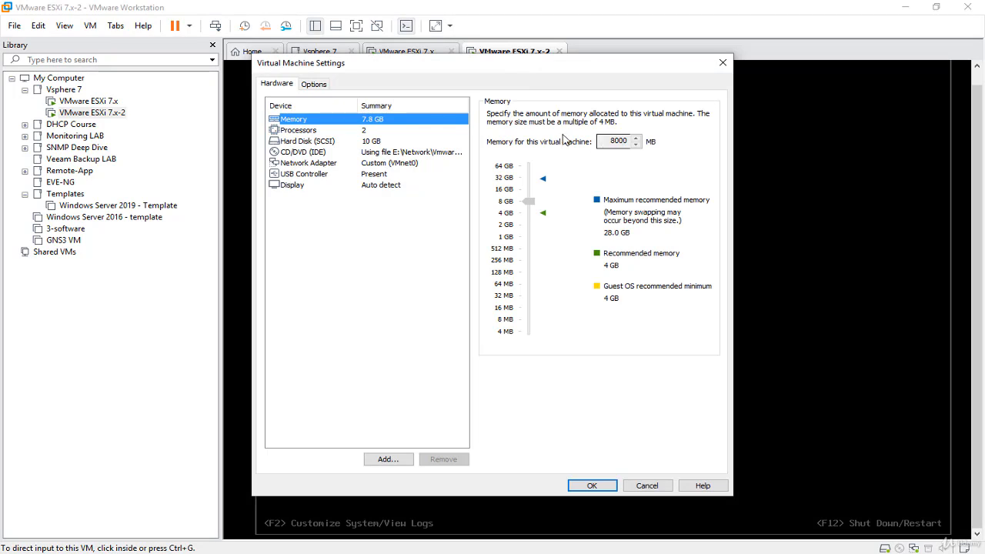
pyautogui.click(722, 63)
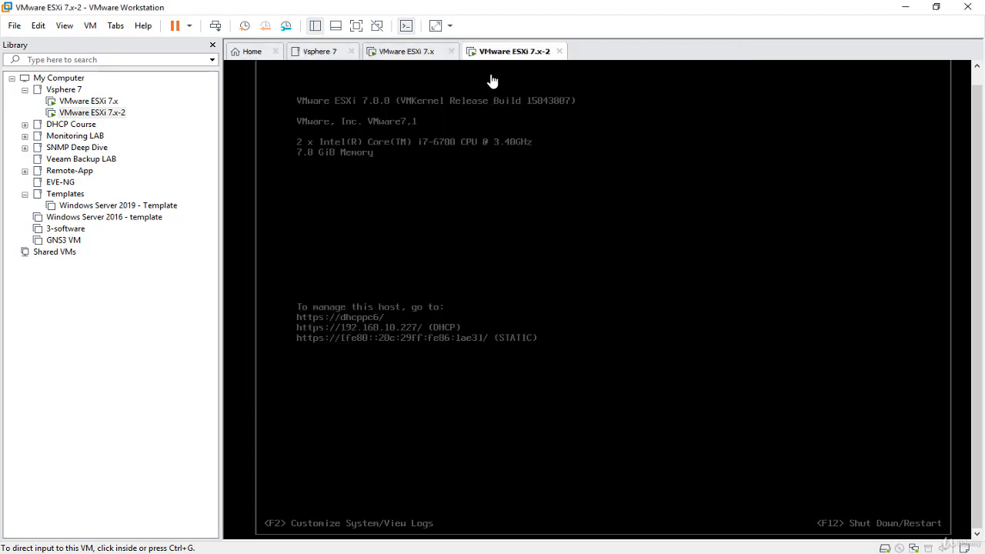
# - Open system customization on the VMware ESXi 7.x host and log in as root with the account password
pyautogui.click(403, 51)
pyautogui.click(496, 236)
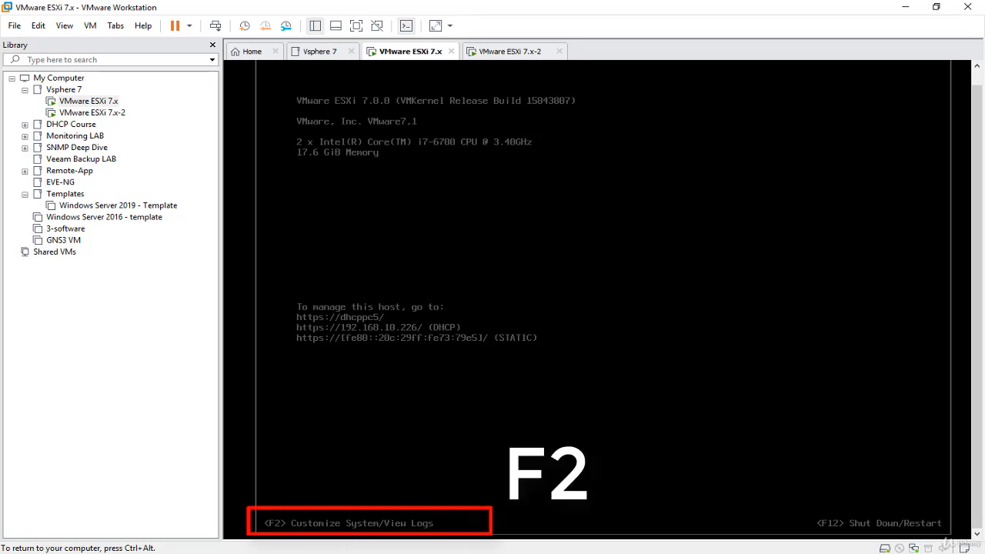
pyautogui.press('F2')
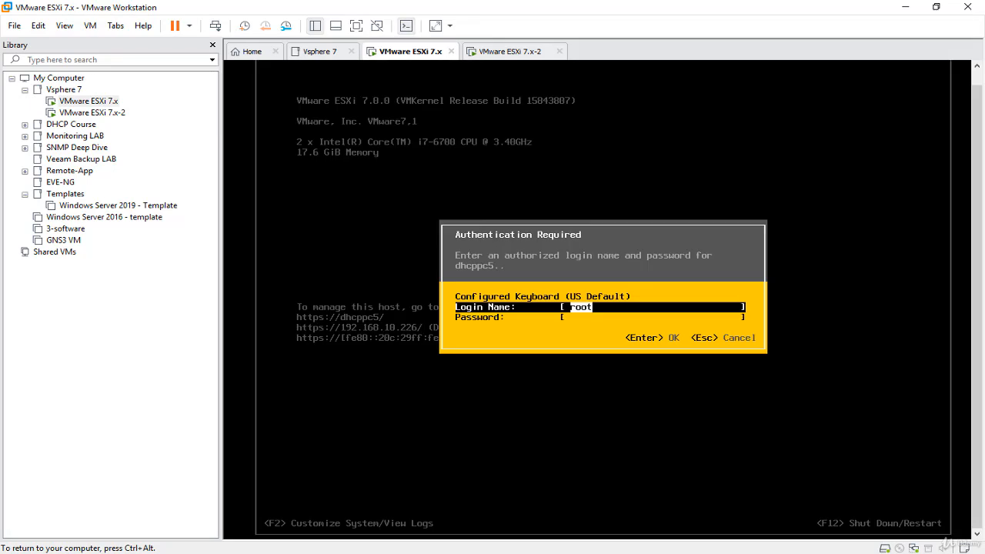
pyautogui.press('Tab')
pyautogui.write('****')
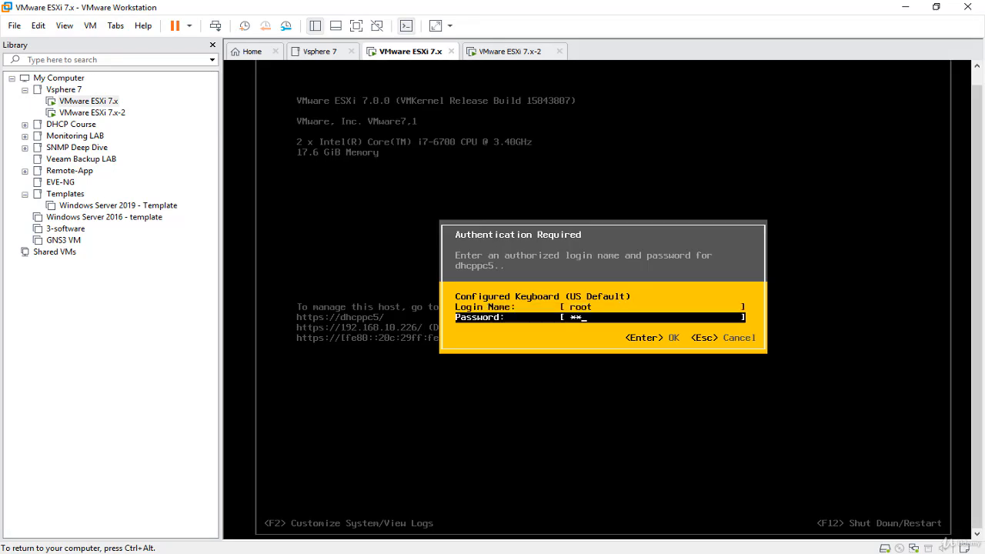
pyautogui.write('******')
pyautogui.press('Return')
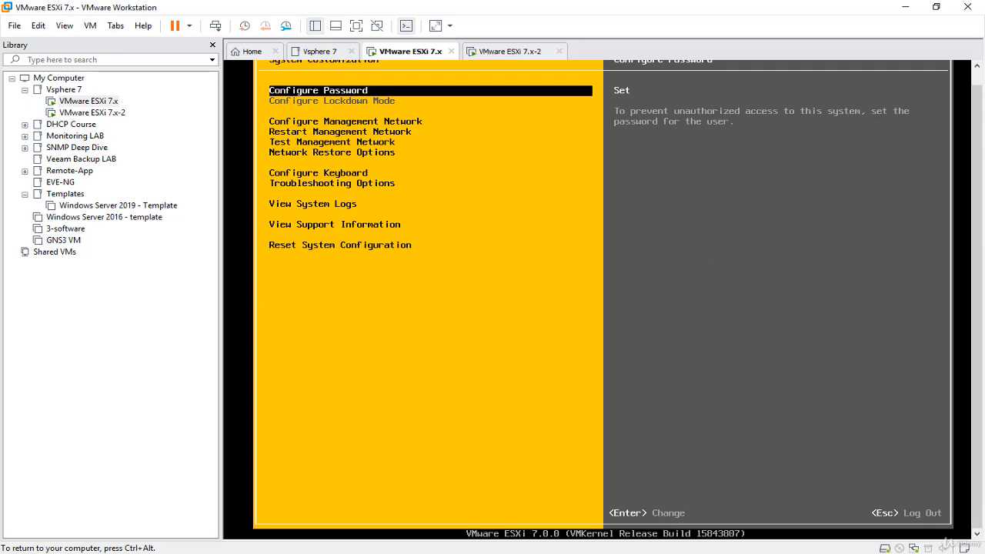
# - View the host's root password configuration form and leave it without entering anything
pyautogui.press('Down')
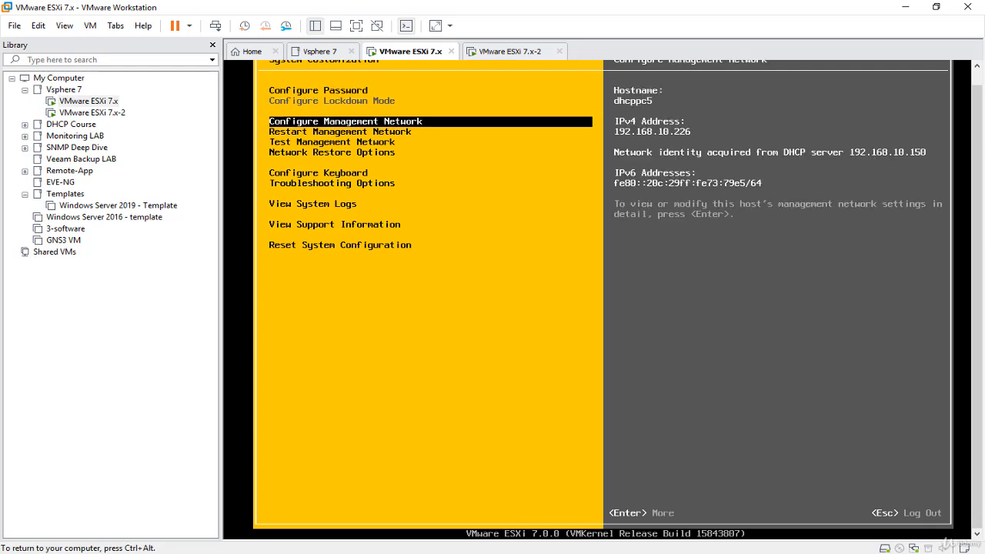
pyautogui.press('Up')
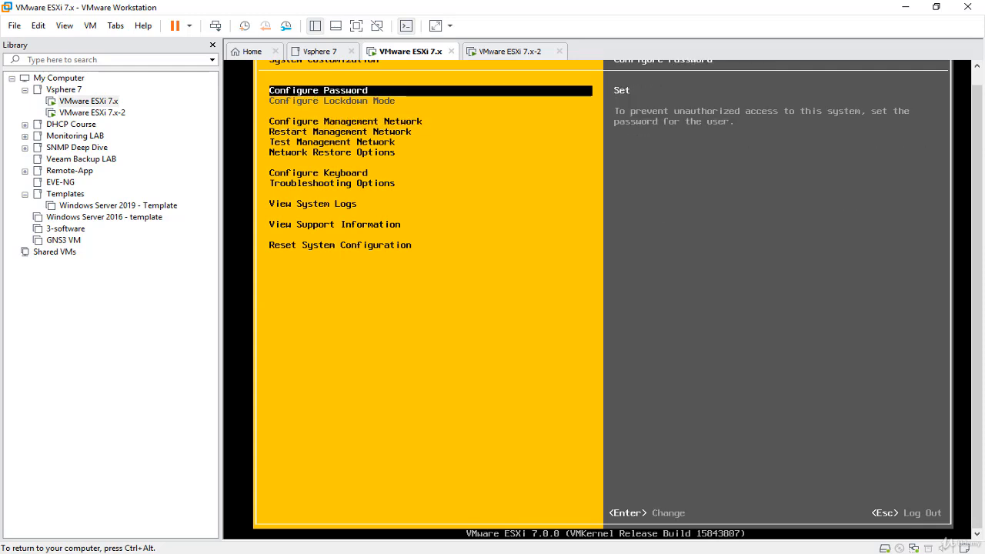
pyautogui.press('Return')
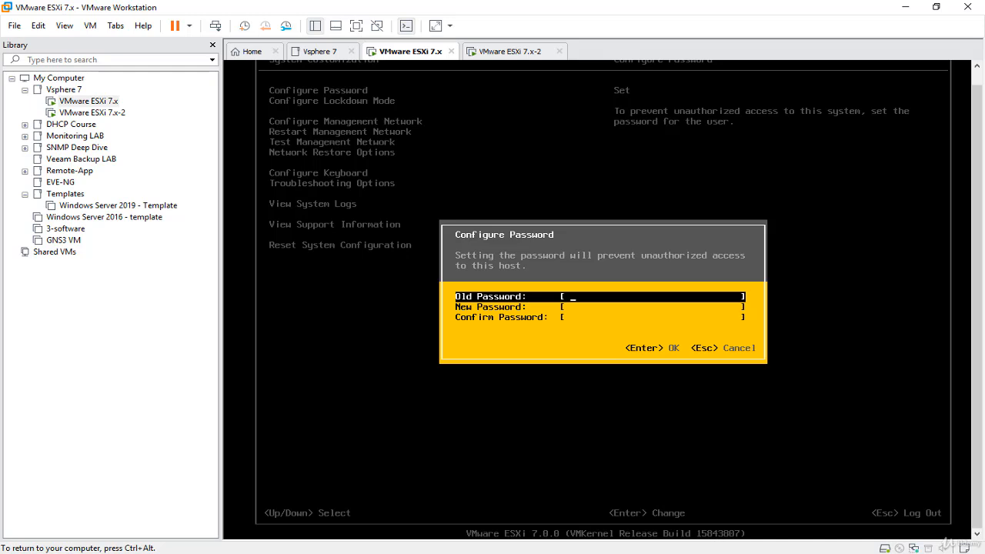
pyautogui.press('Escape')
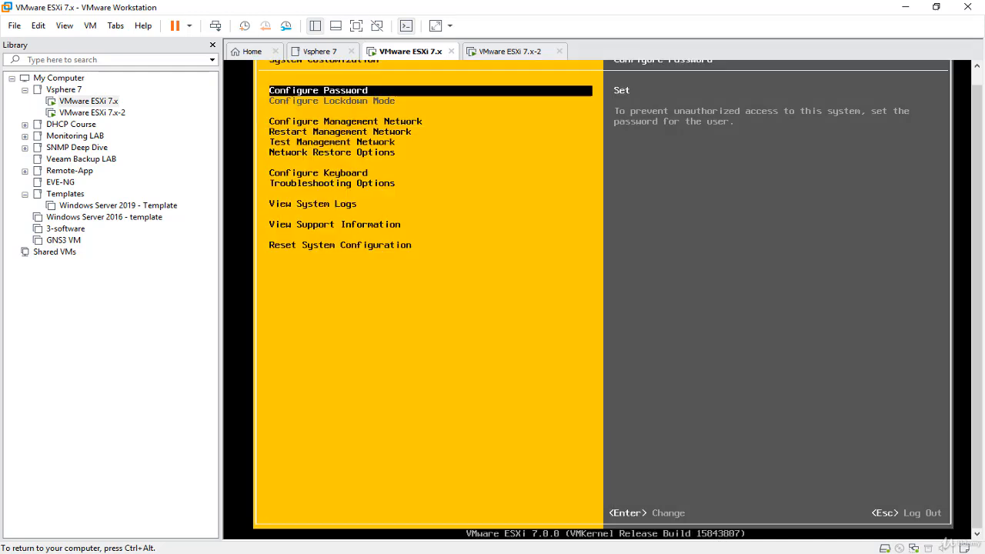
# - Open the management network configuration and review its network adapters and optional VLAN ID setting
pyautogui.press('Down')
pyautogui.press('Return')
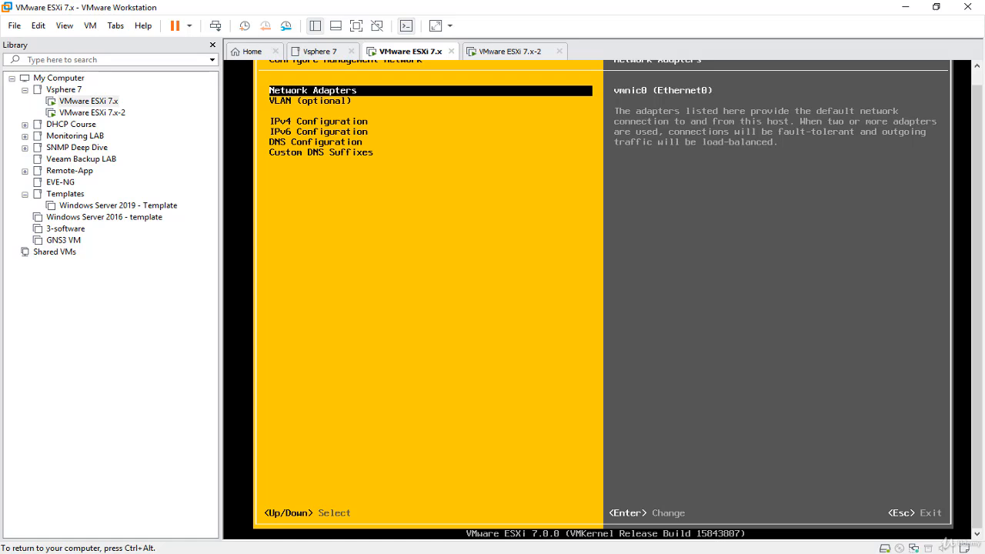
pyautogui.press('Return')
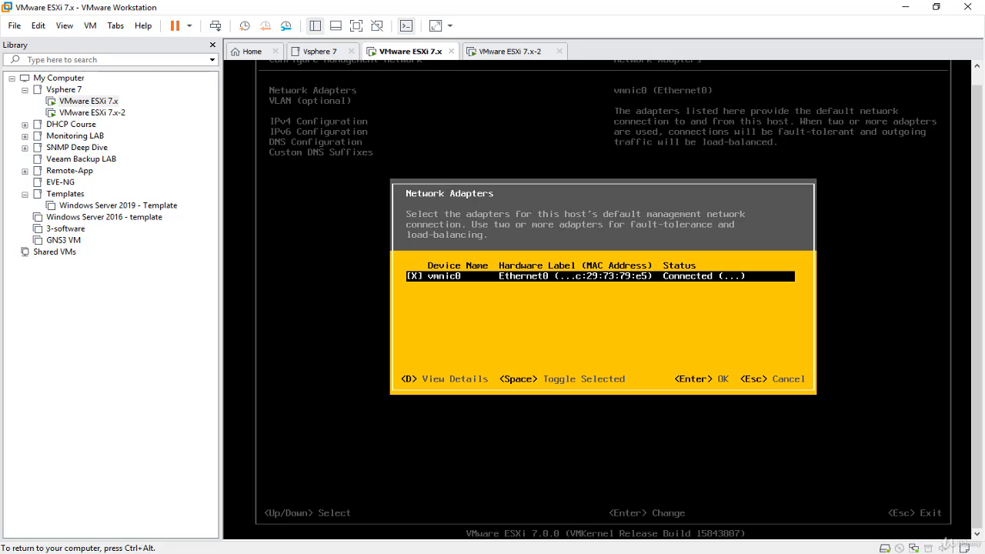
pyautogui.press('Return')
pyautogui.press('Down')
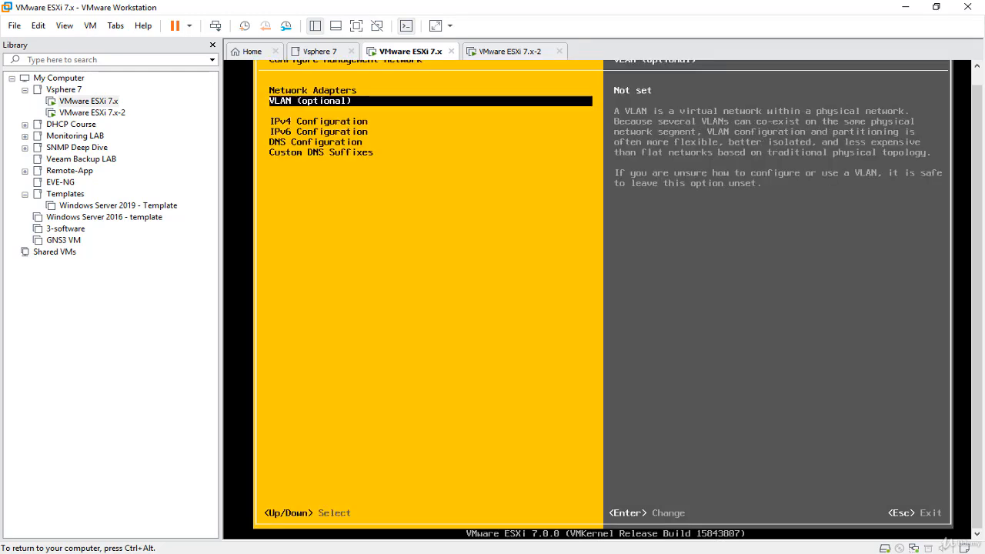
pyautogui.press('Return')
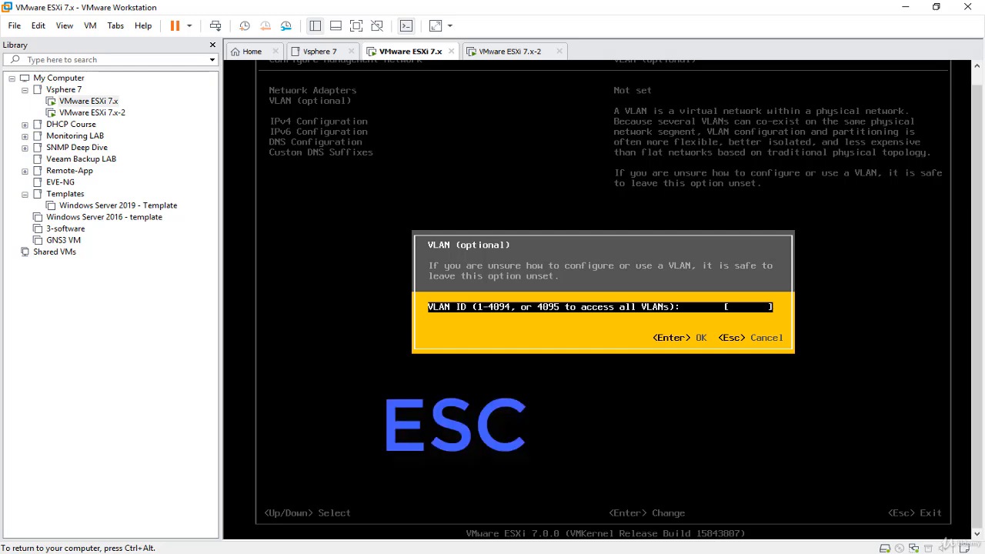
pyautogui.press('Escape')
# - Switch the management network's IPv4 configuration to a static address and network configuration
pyautogui.press('Down')
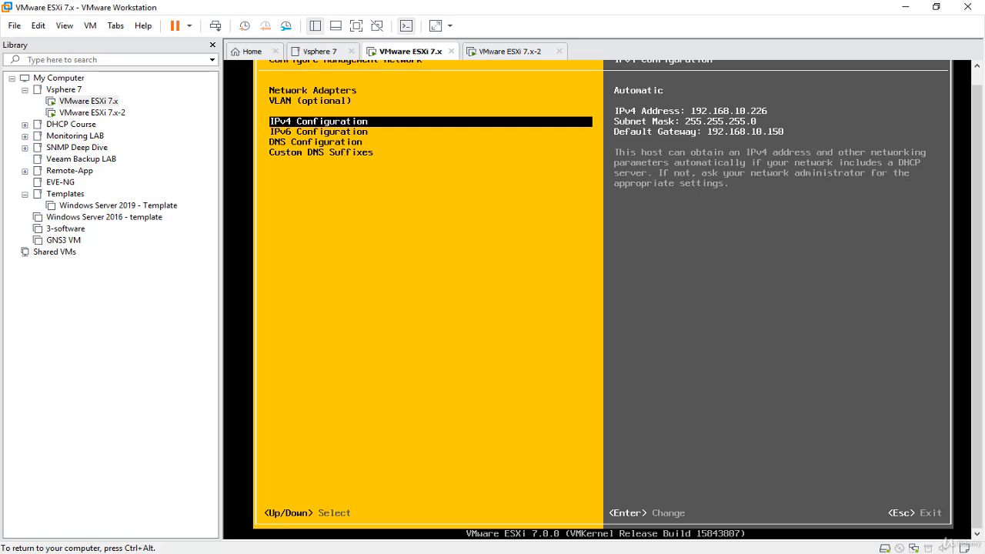
pyautogui.press('Return')
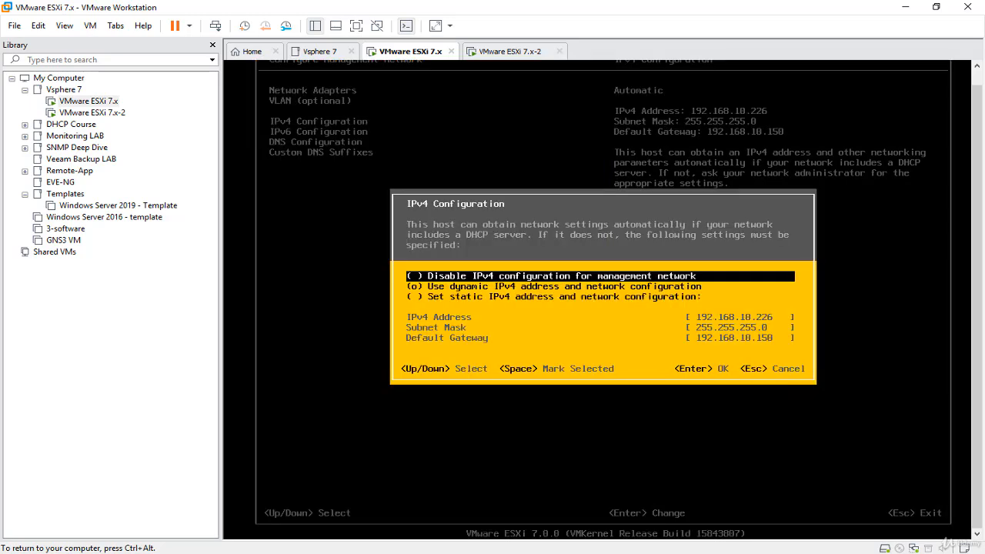
pyautogui.press('Down')
pyautogui.press('Down')
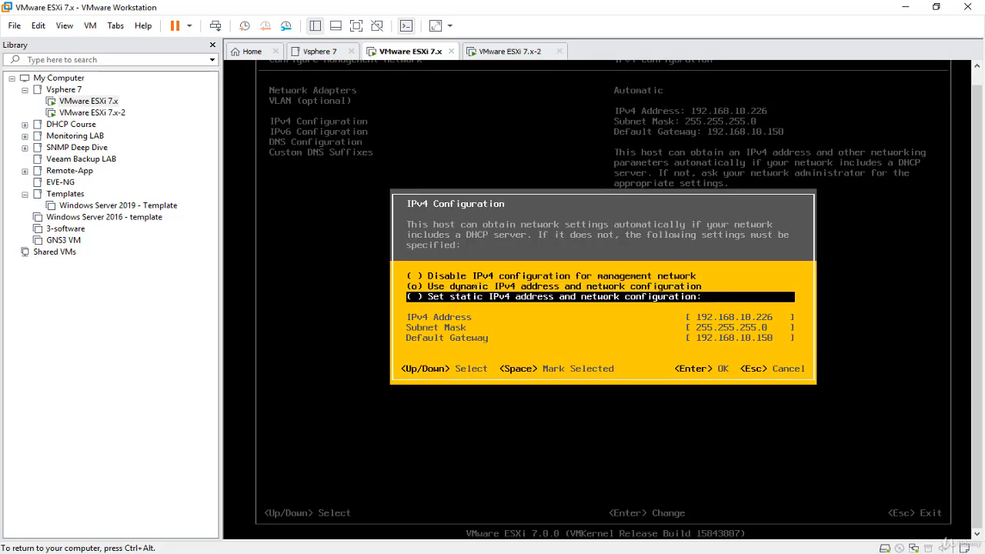
pyautogui.press('space')
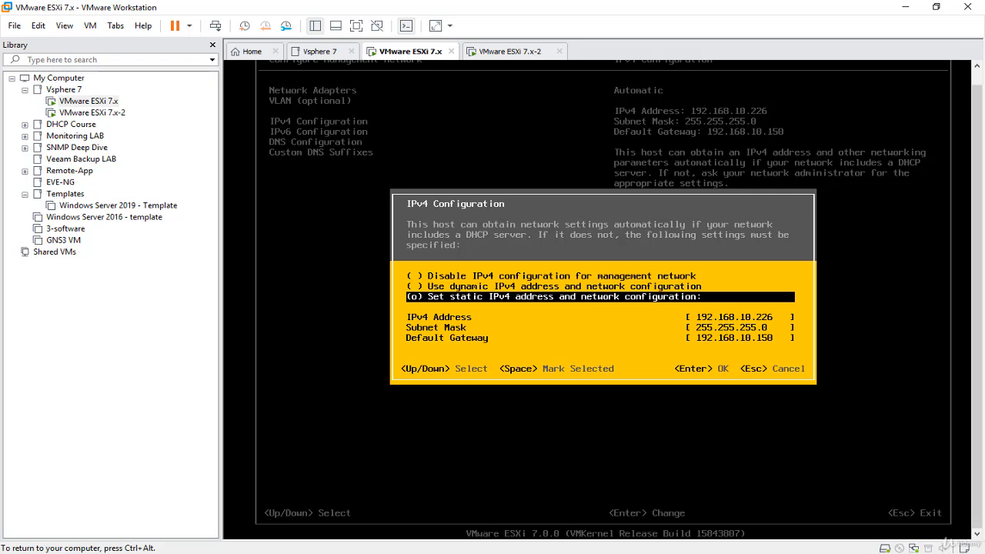
# - Try the option that disables IPv4 for the management network, and reselect the static IPv4 configuration
pyautogui.press('Up')
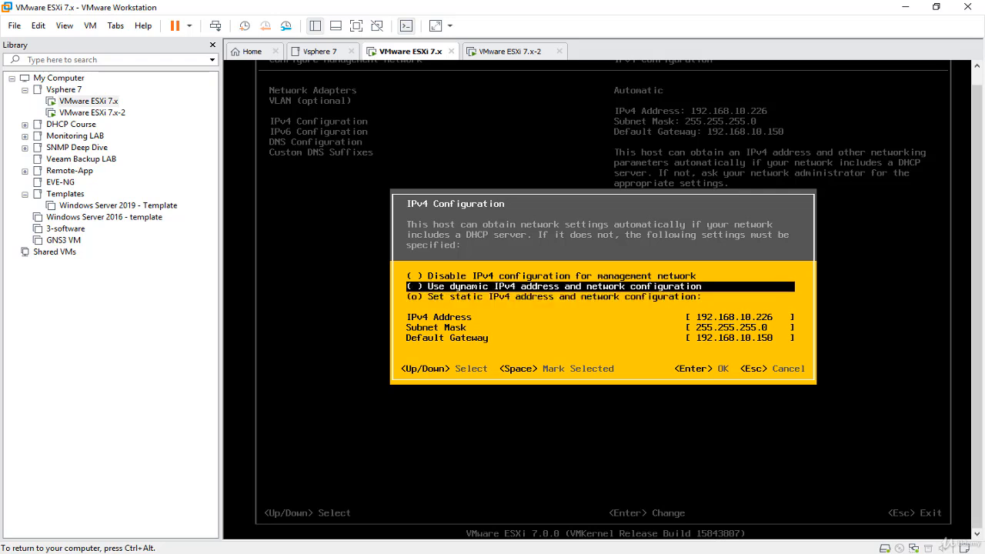
pyautogui.press('Up')
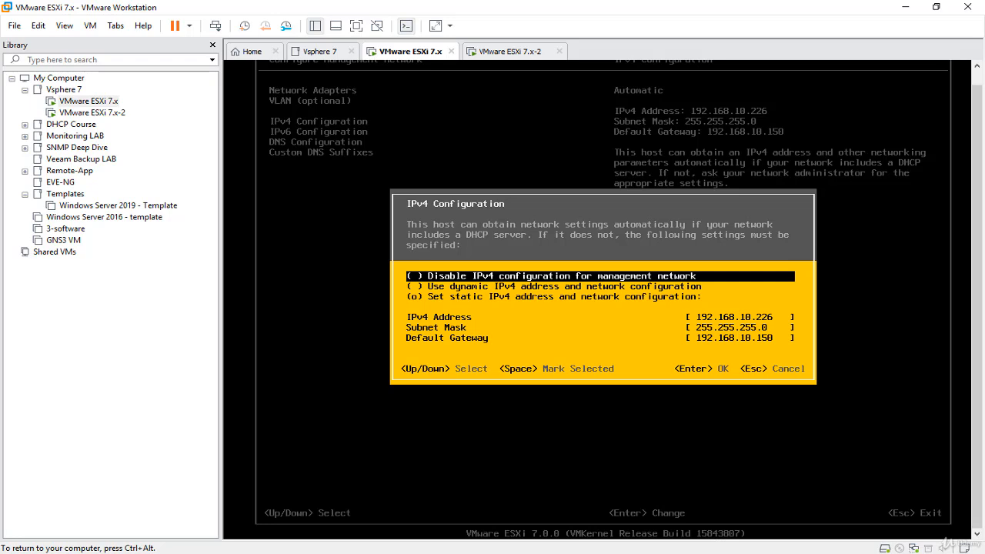
pyautogui.press('space')
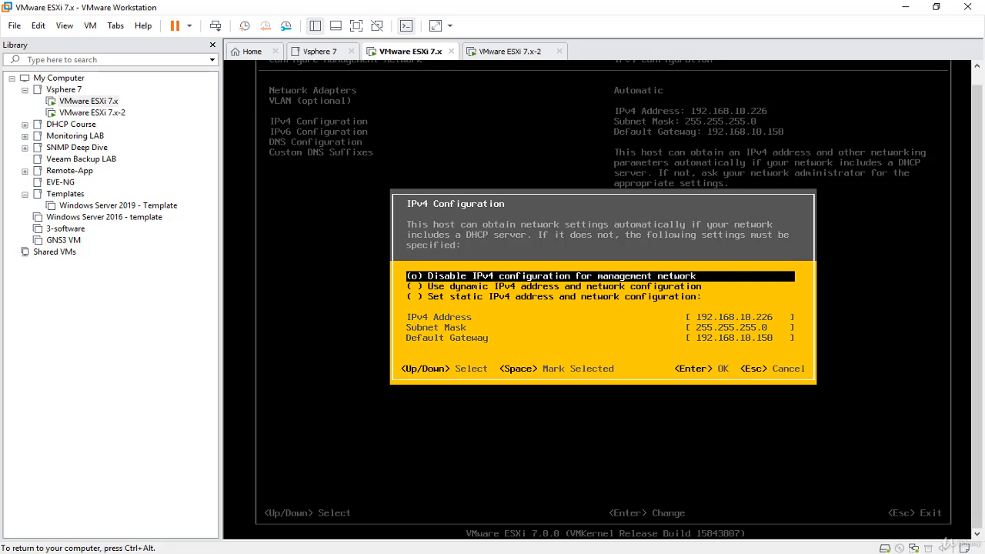
pyautogui.press('Down')
pyautogui.press('Down')
pyautogui.press('space')
# - Set the host's static IPv4 address to 192.168.10.1 and accept the IPv4 configuration
pyautogui.press('Down')
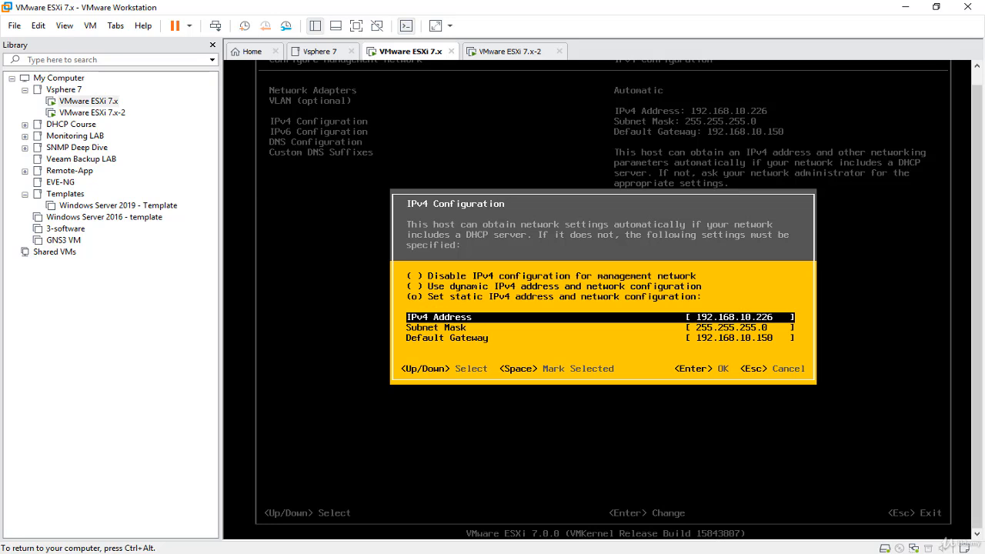
pyautogui.press('BackSpace')
pyautogui.press('BackSpace')
pyautogui.press('BackSpace')
pyautogui.press('Down')
pyautogui.press('Down')
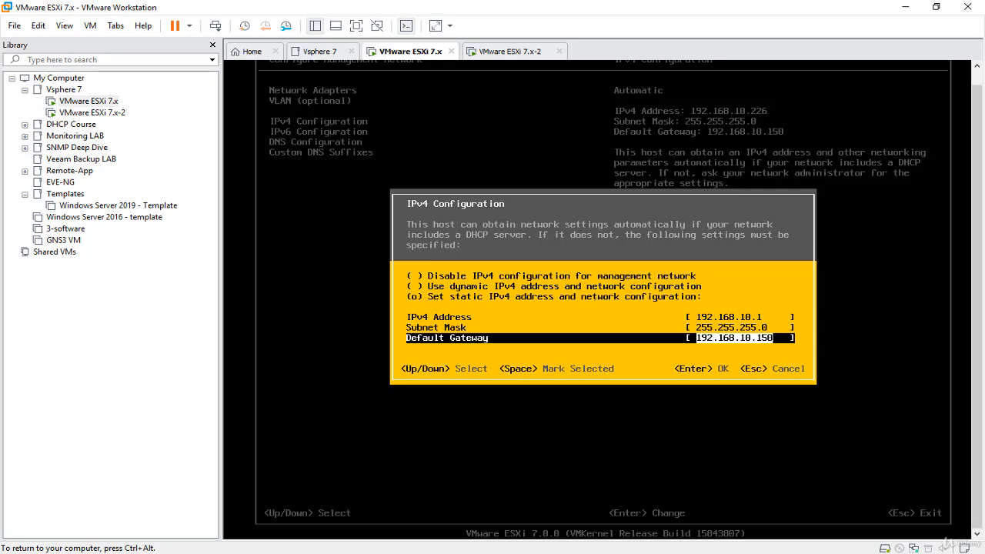
pyautogui.press('Return')
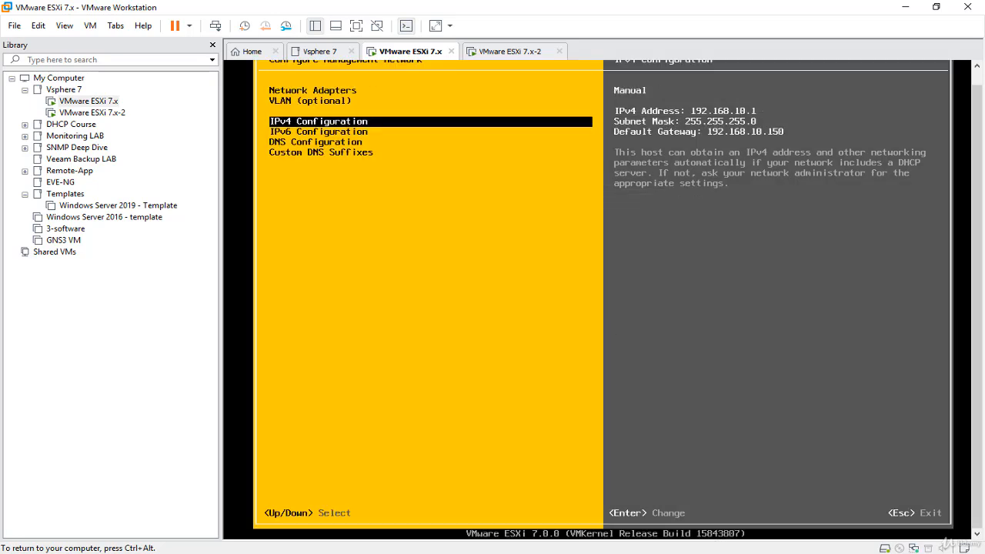
# - Try to disable IPv6 in the management network's IPv6 configuration
pyautogui.press('Down')
pyautogui.press('Return')
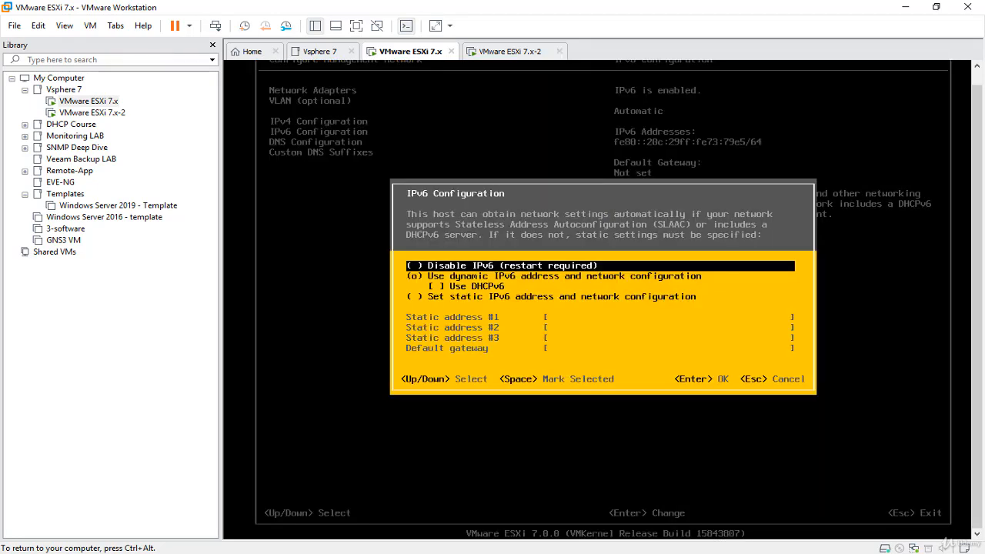
pyautogui.press('space')
pyautogui.press('Return')
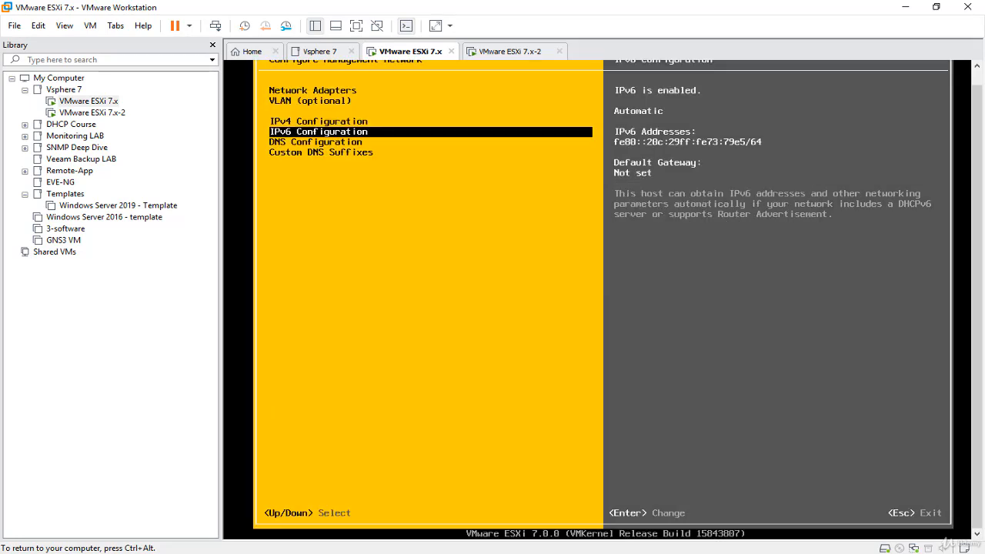
# - Switch the management network's DNS configuration to manually specified DNS server addresses and hostname
pyautogui.press('Down')
pyautogui.press('Return')
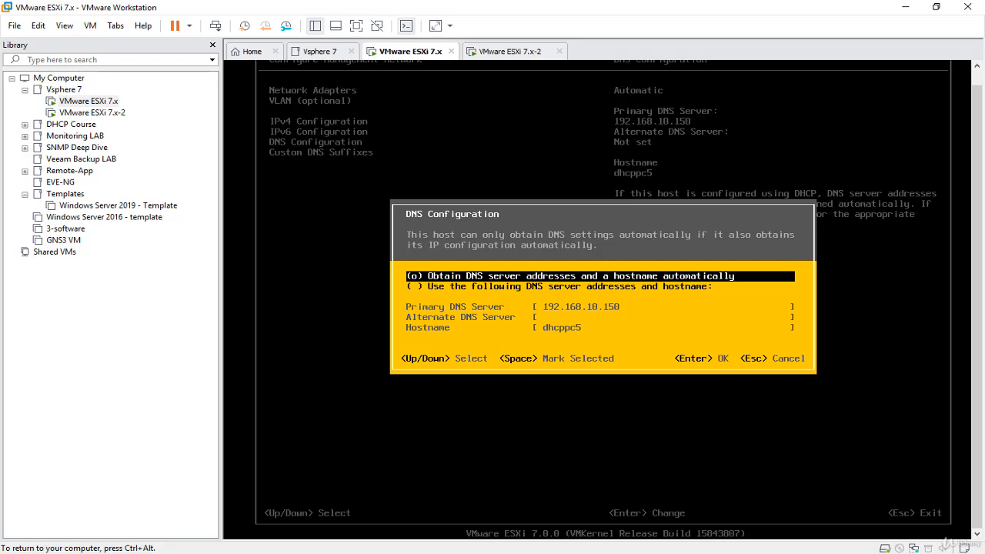
pyautogui.press('Down')
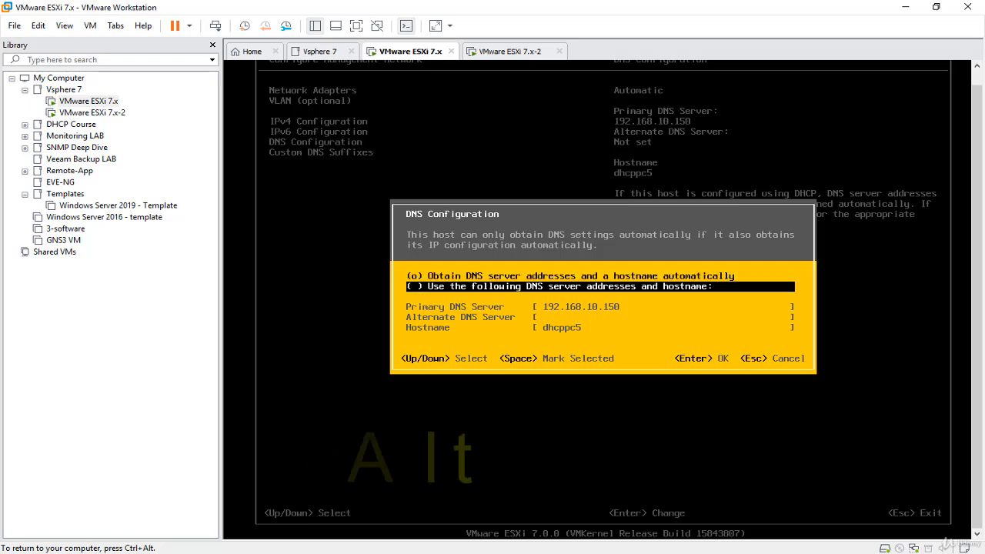
pyautogui.hotkey('ctrl', 'alt')
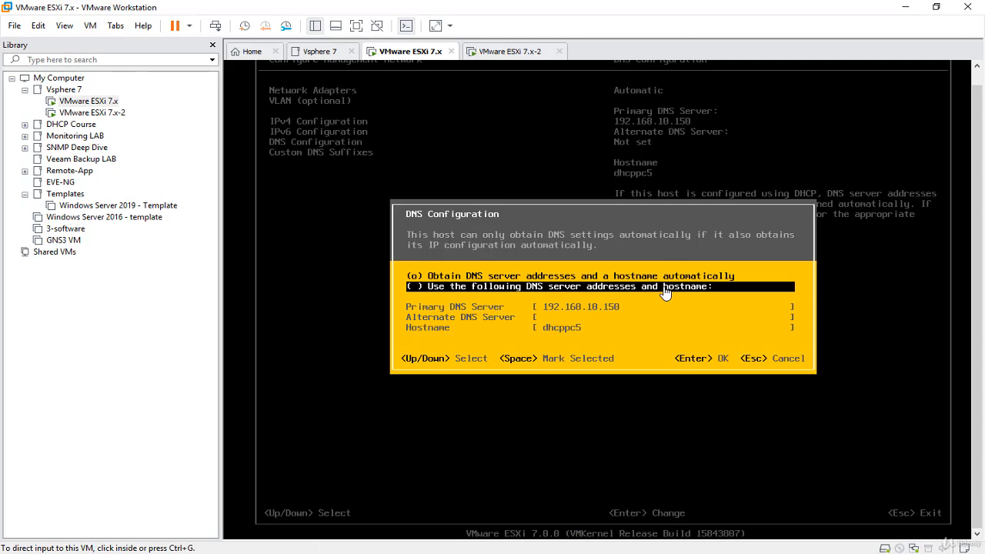
pyautogui.click(665, 293)
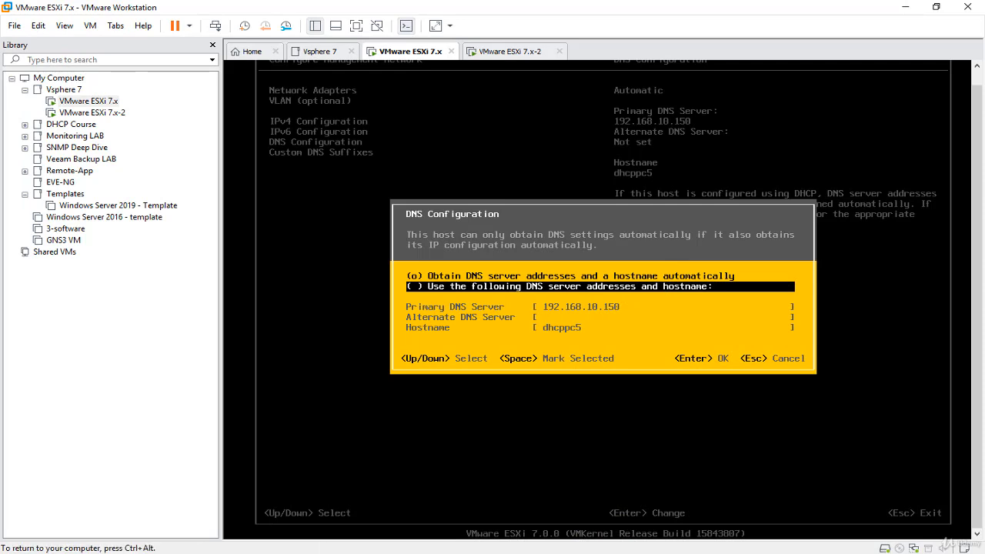
pyautogui.press('space')
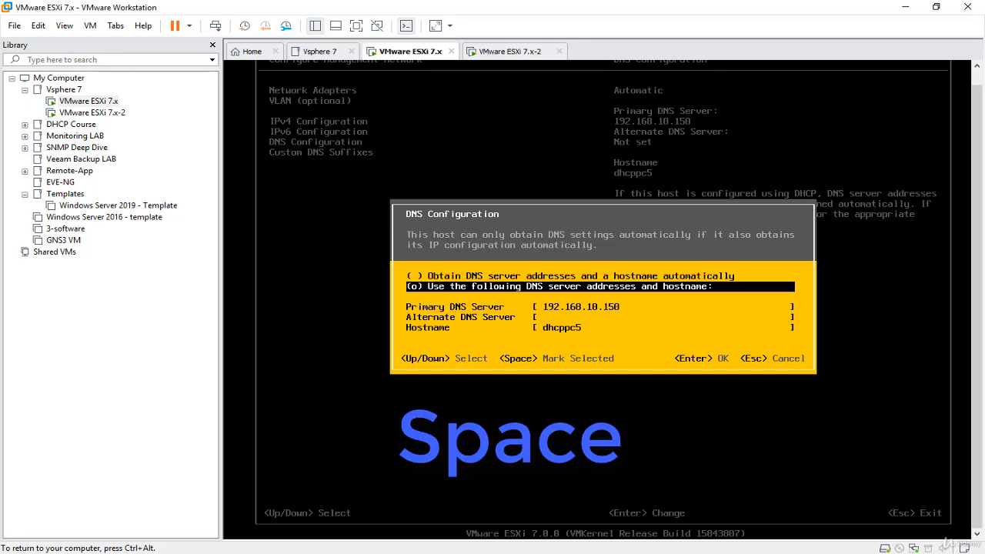
# - Try the option that obtains DNS server addresses and a hostname automatically, and reselect the manual DNS option
pyautogui.press('Up')
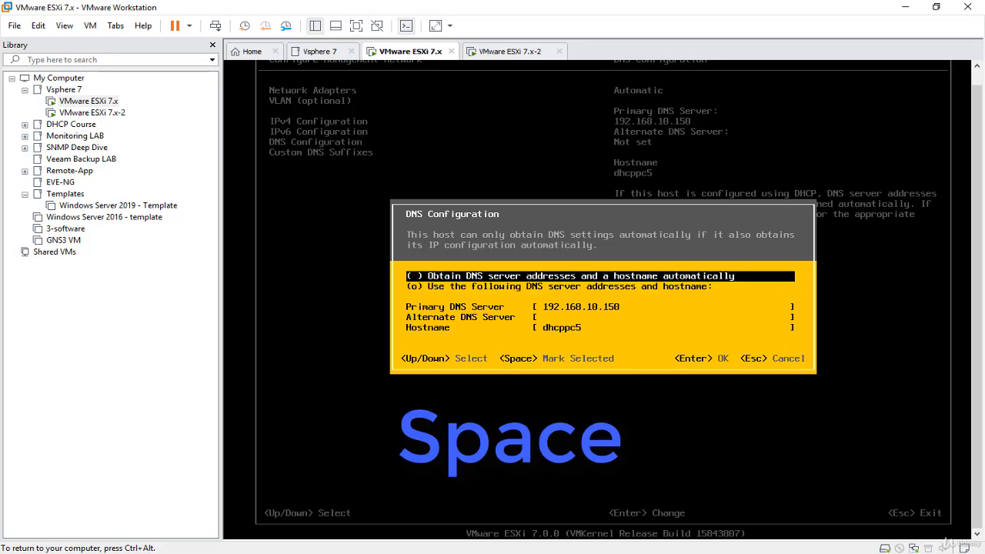
pyautogui.press('space')
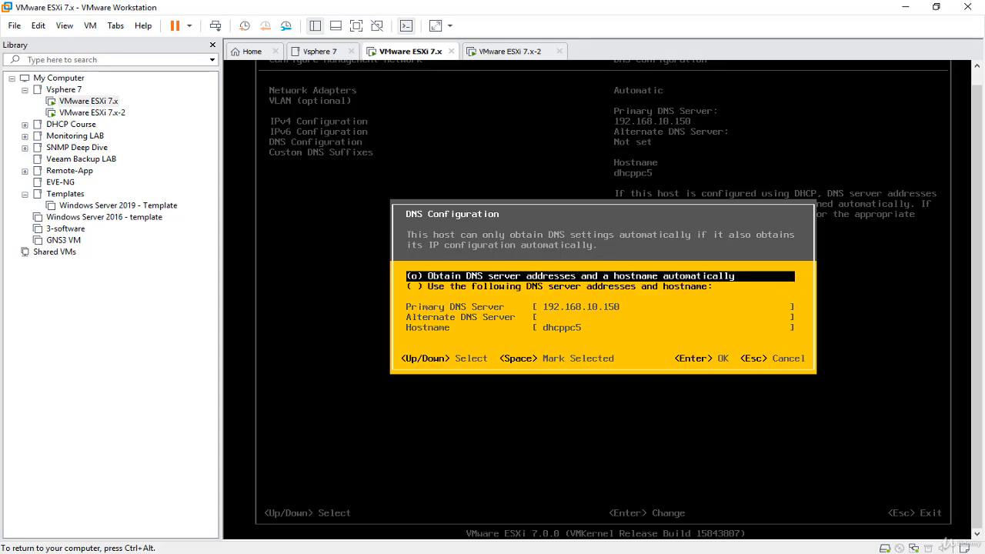
pyautogui.press('Down')
pyautogui.press('space')
# - Set the primary DNS server to 192.168.10.5 and the hostname to ESX01, and accept the DNS configuration
pyautogui.press('Down')
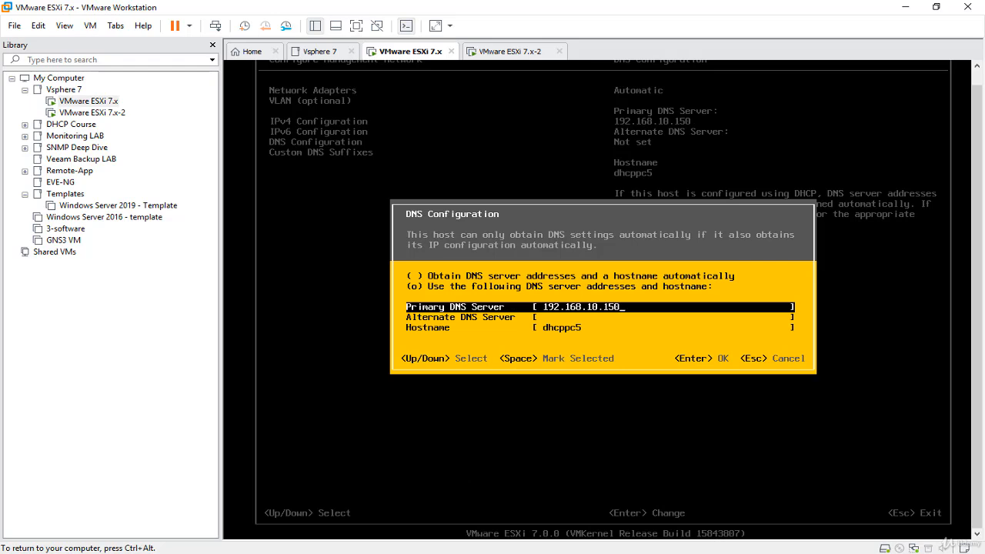
pyautogui.press('BackSpace')
pyautogui.press('BackSpace')
pyautogui.press('BackSpace')
pyautogui.write('5')
pyautogui.press('Down')
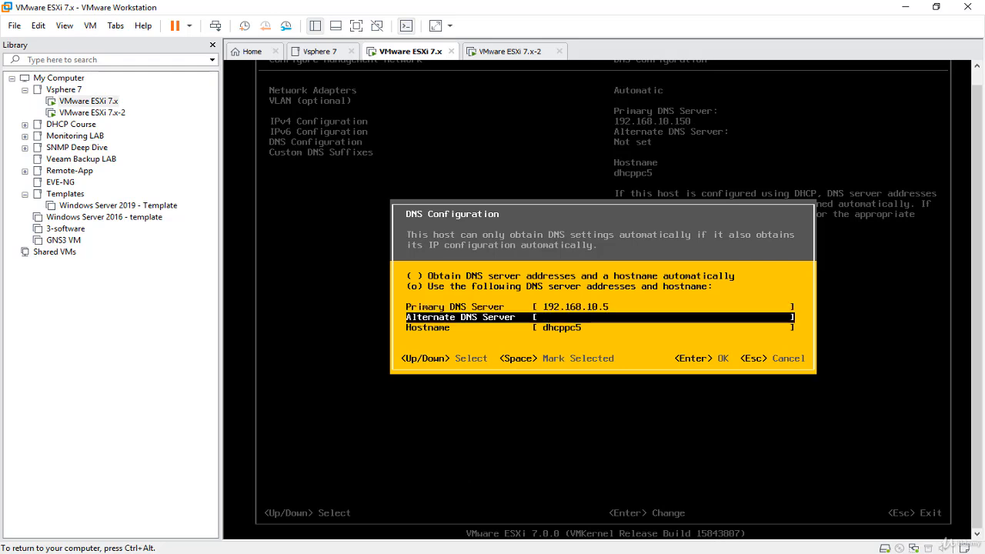
pyautogui.press('Down')
pyautogui.write('ESX01')
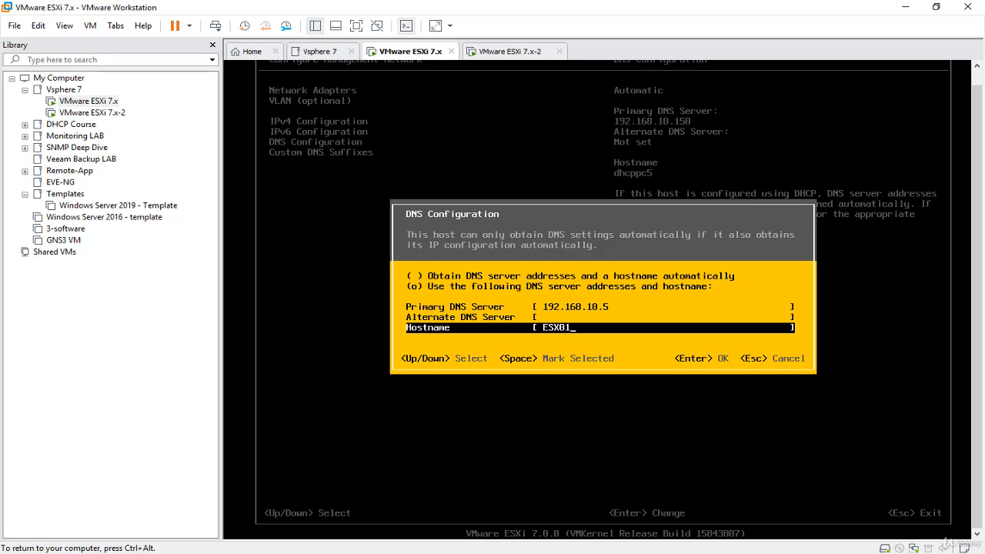
pyautogui.press('Return')
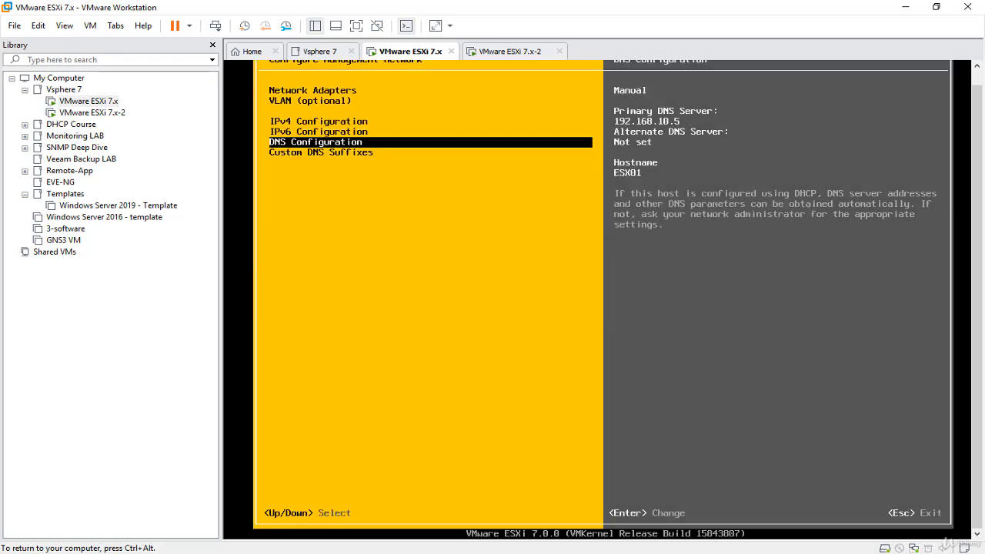
# - Set the management network's custom DNS suffix to lab.local
pyautogui.press('Down')
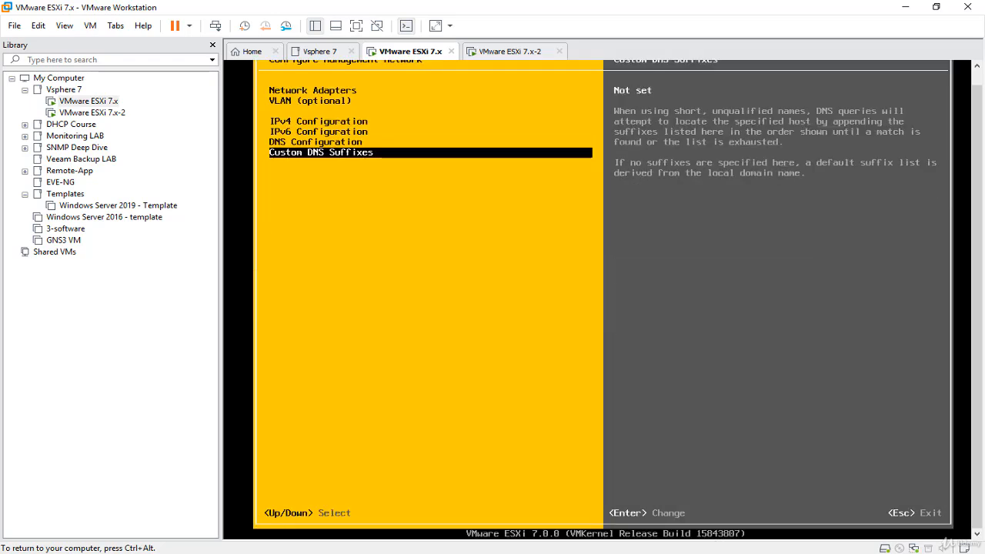
pyautogui.press('Return')
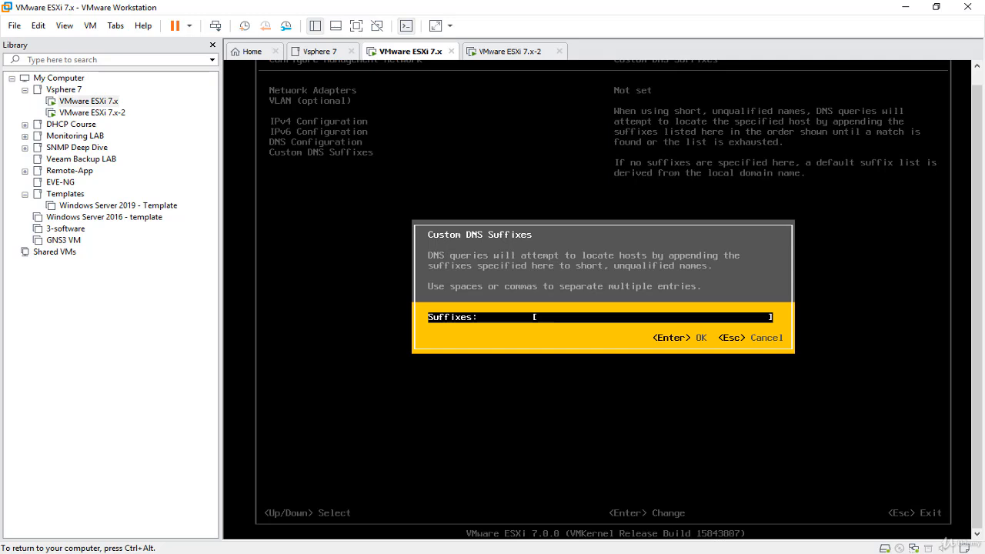
pyautogui.write('lab.local')
pyautogui.press('Return')
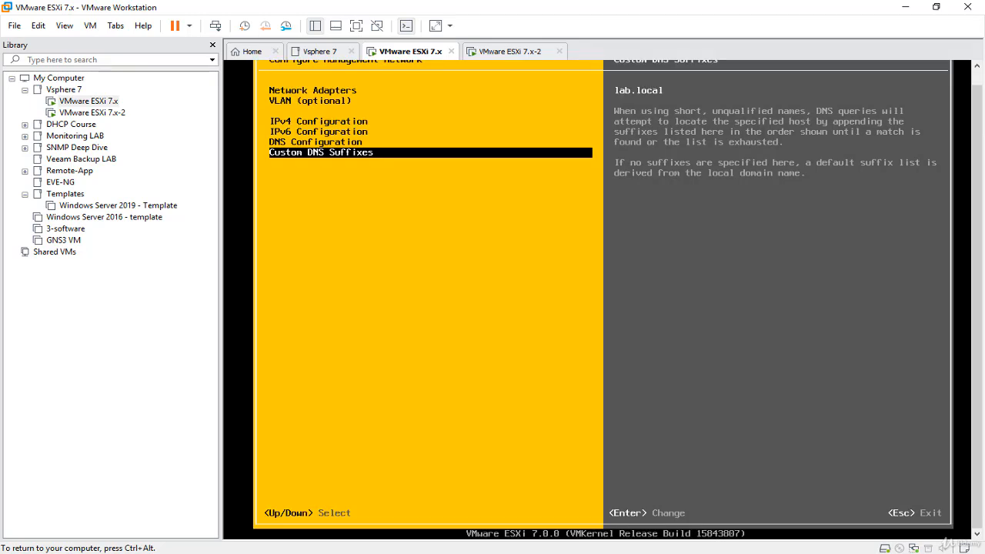
# - Leave the management network configuration, applying the changes and restarting the management network, and return to System Customization
pyautogui.hotkey('ctrl', 'alt')
pyautogui.moveTo(979, 166); pyautogui.dragTo(979, 152)
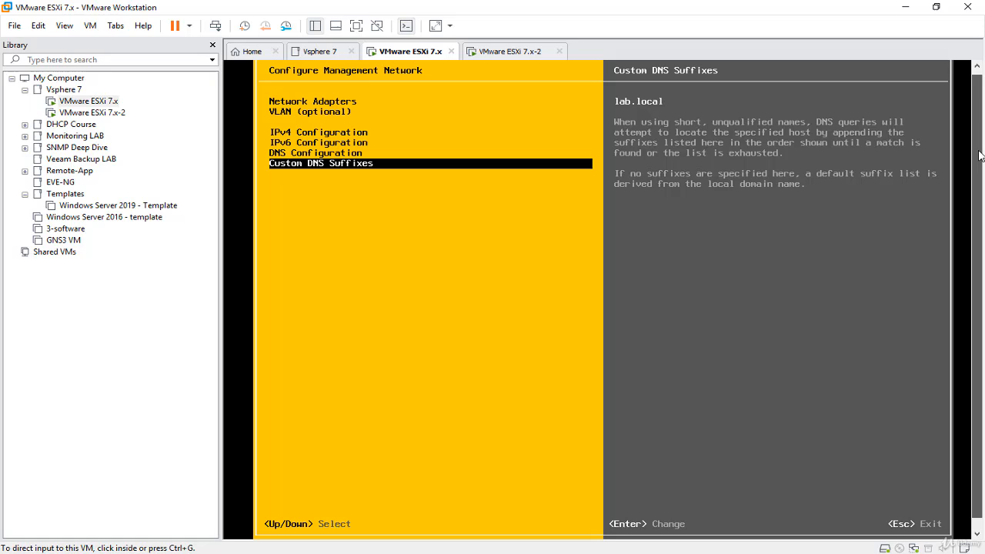
pyautogui.click(701, 213)
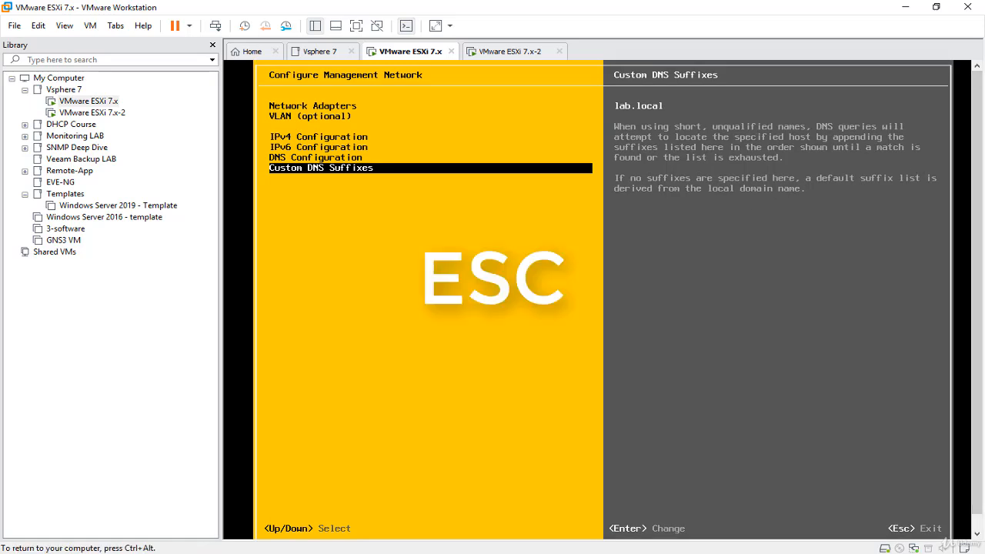
pyautogui.press('Escape')
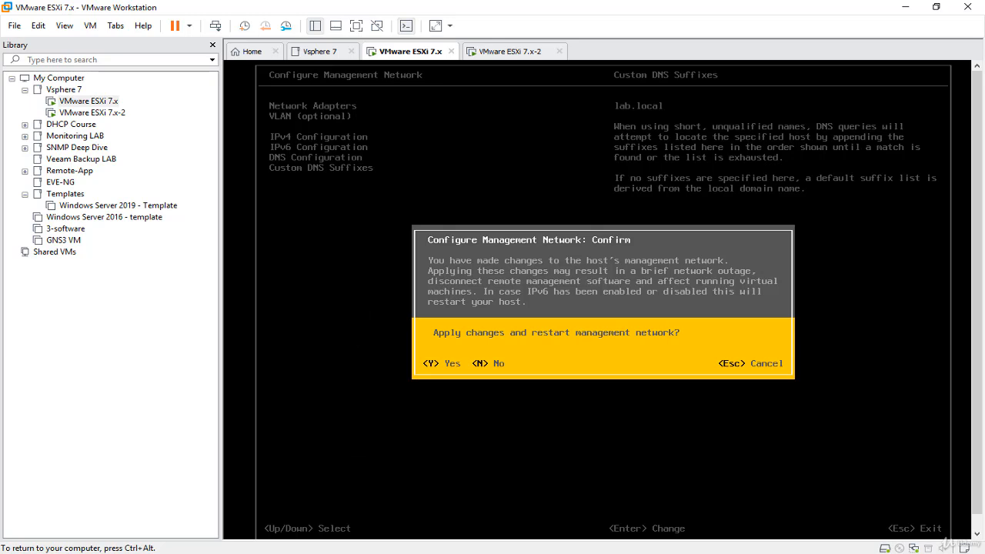
pyautogui.press('y')
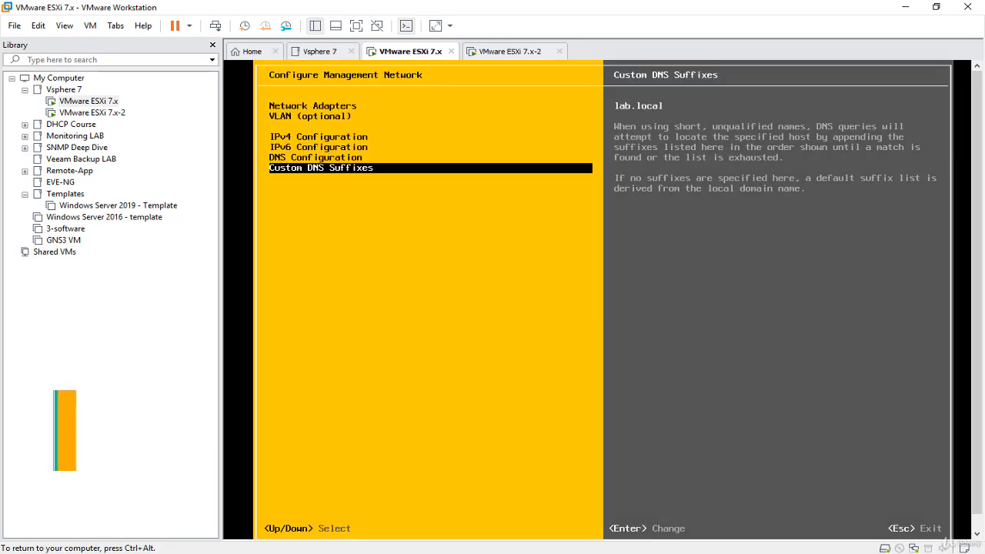
pyautogui.press('Escape')
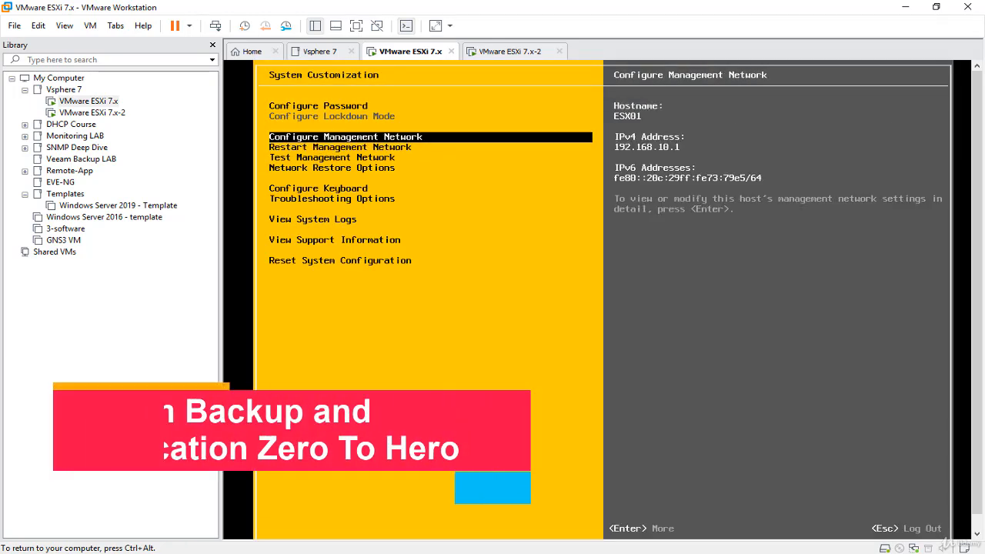
# - Open the management network test and set ping address #1 to 8.8.8.8, keeping ping address #0
pyautogui.press('Down')
pyautogui.press('Down')
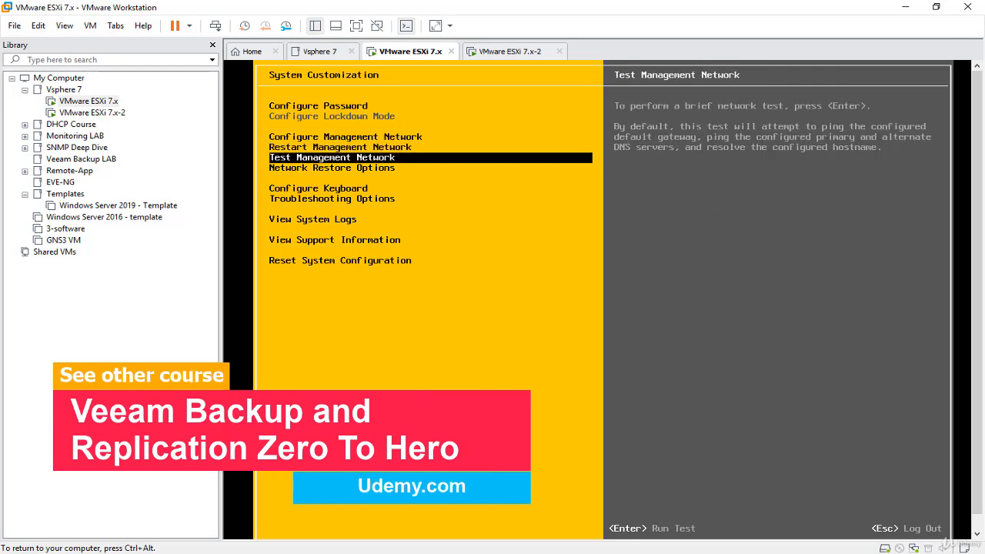
pyautogui.press('Return')
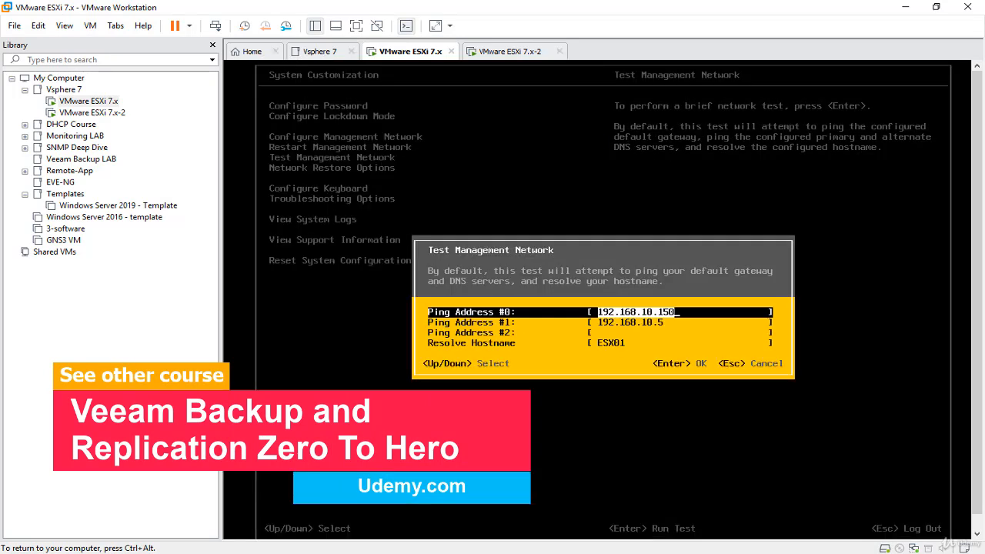
pyautogui.press('Down')
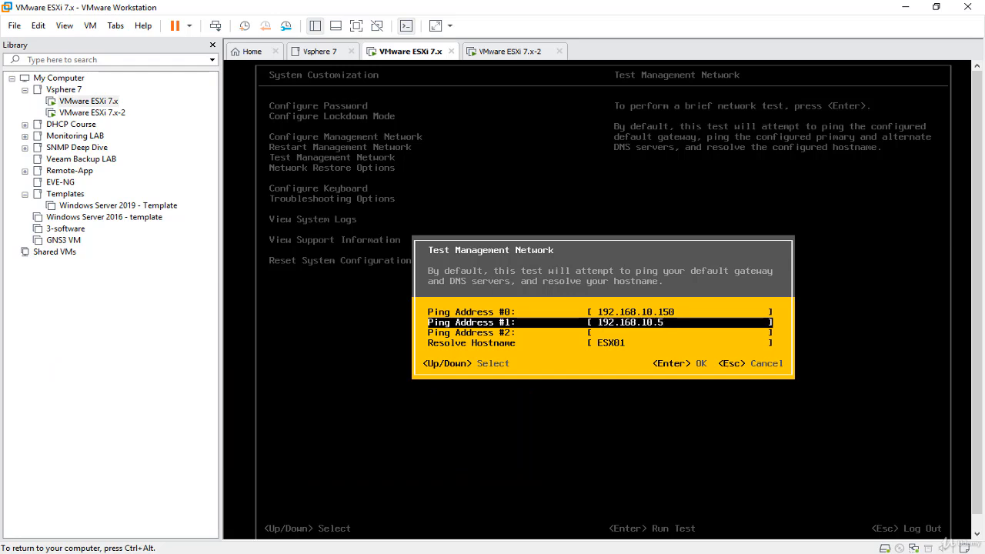
pyautogui.press('BackSpace')
pyautogui.press('BackSpace')
pyautogui.press('BackSpace')
pyautogui.press('BackSpace')
pyautogui.press('BackSpace')
pyautogui.press('BackSpace')
pyautogui.press('BackSpace')
pyautogui.press('BackSpace')
pyautogui.press('BackSpace')
pyautogui.press('BackSpace')
pyautogui.press('BackSpace')
pyautogui.press('BackSpace')
pyautogui.write('8.8.8.8')
pyautogui.press('Up')
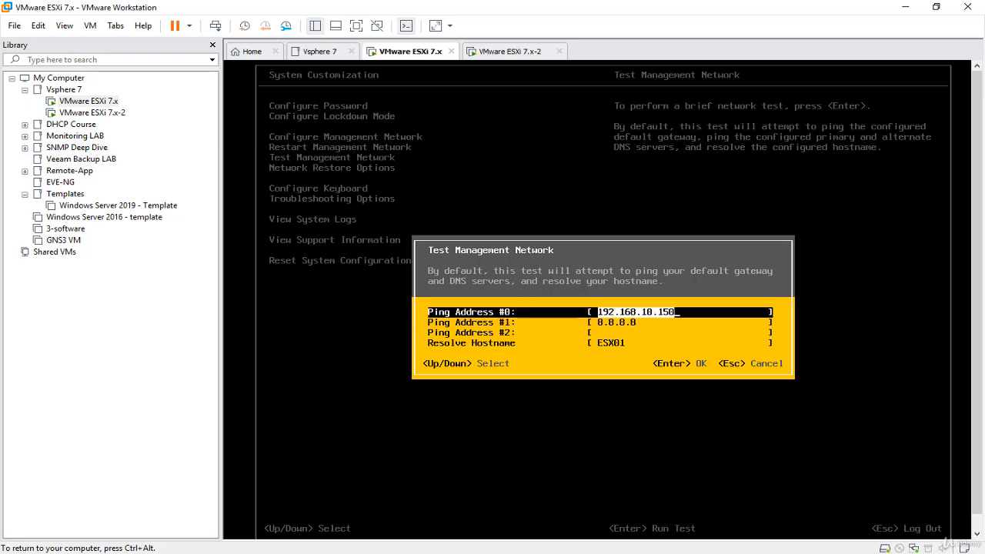
pyautogui.press('Down')
pyautogui.press('Down')
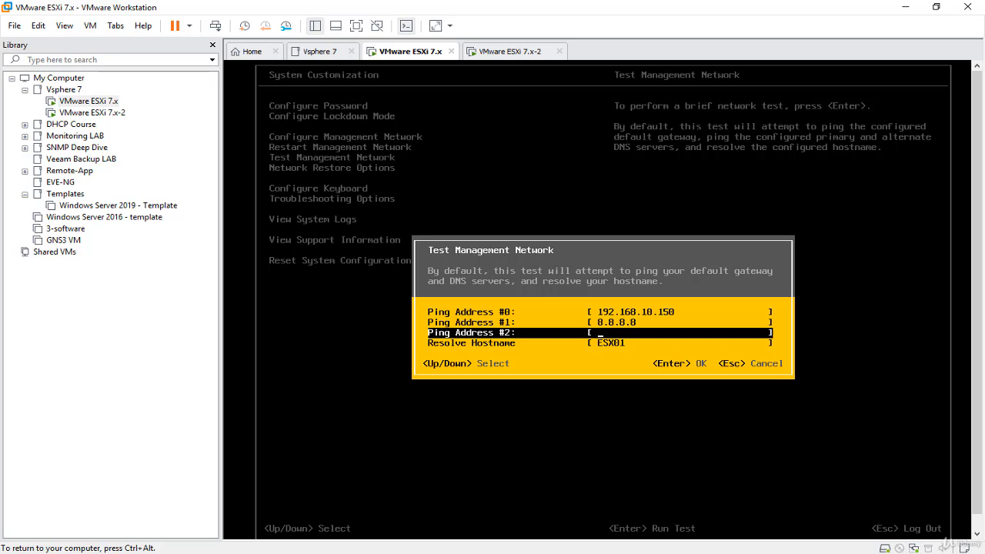
# - Switch to the PC's Command Prompt and look up its IPv4 address with ipconfig
pyautogui.hotkey('ctrl', 'alt')
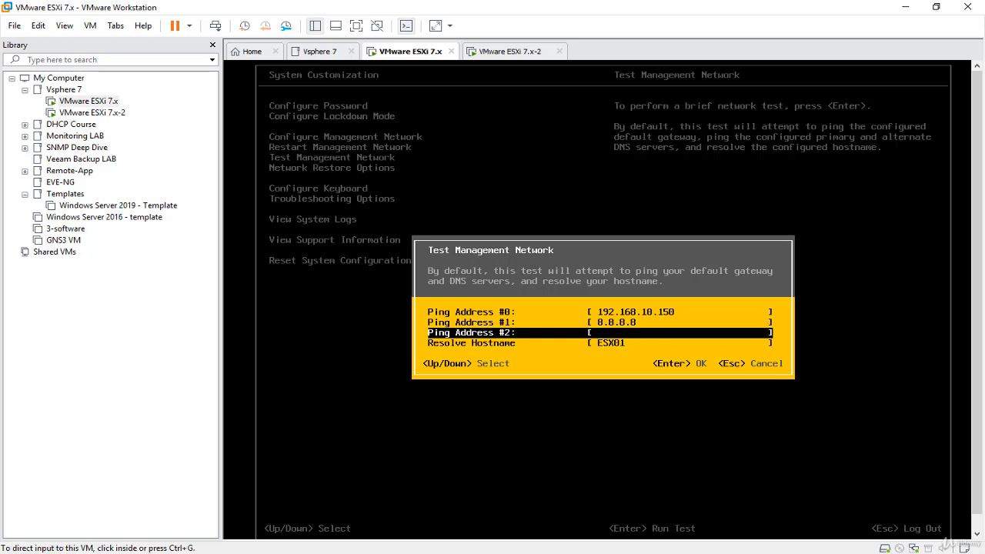
pyautogui.click(469, 553)
pyautogui.moveTo(896, 276); pyautogui.dragTo(538, 115)
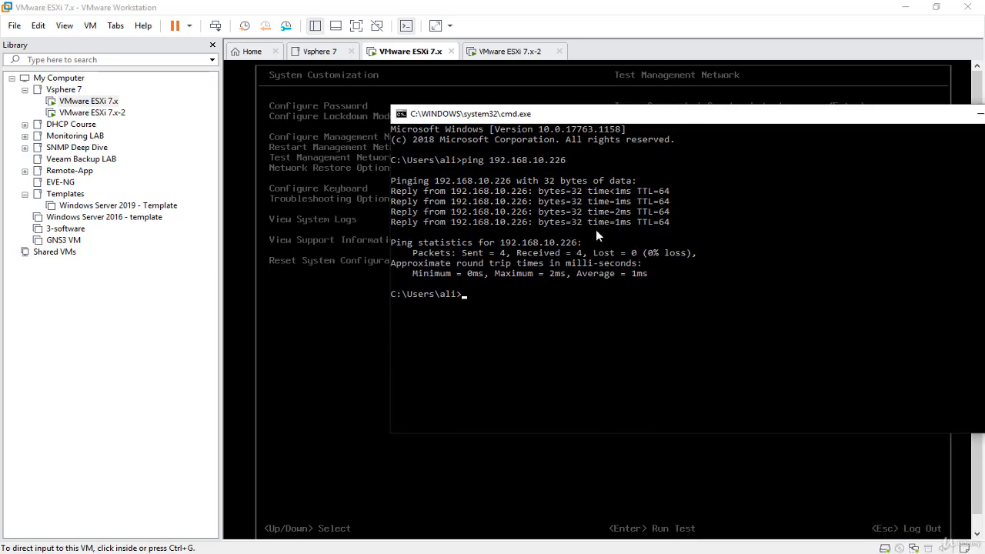
pyautogui.click(596, 229)
pyautogui.write('ipconfig')
pyautogui.press('Return')
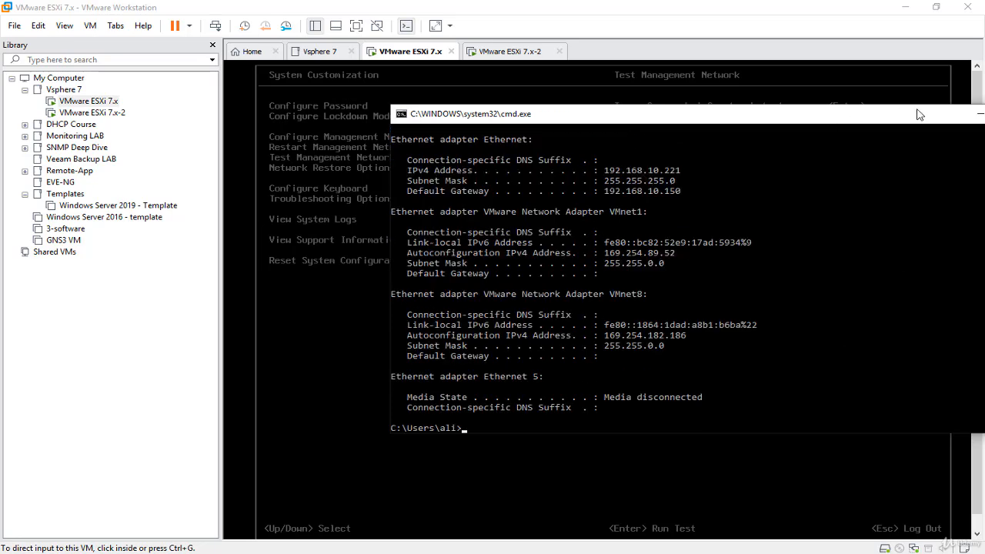
pyautogui.moveTo(919, 114); pyautogui.dragTo(733, 141)
pyautogui.click(798, 141)
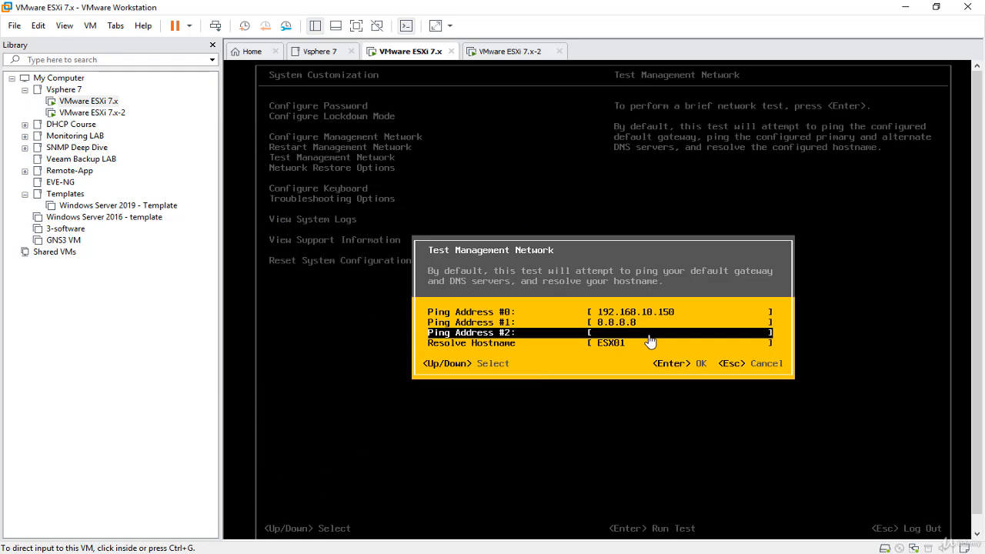
# - Set ping address #2 to 192.168.10.221, run the management network test and dismiss its results
pyautogui.click(650, 340)
pyautogui.write('192.168.')
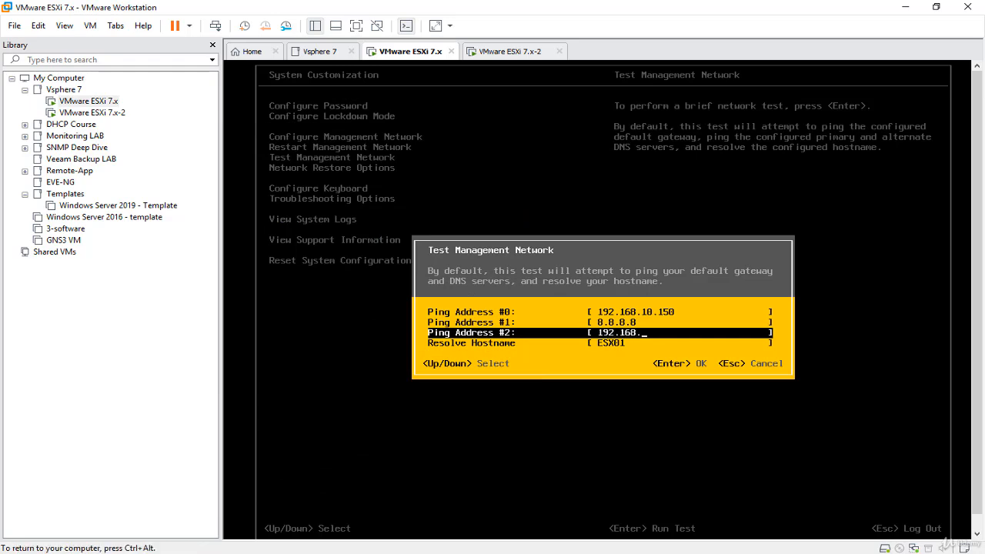
pyautogui.write('10.221')
pyautogui.press('Return')
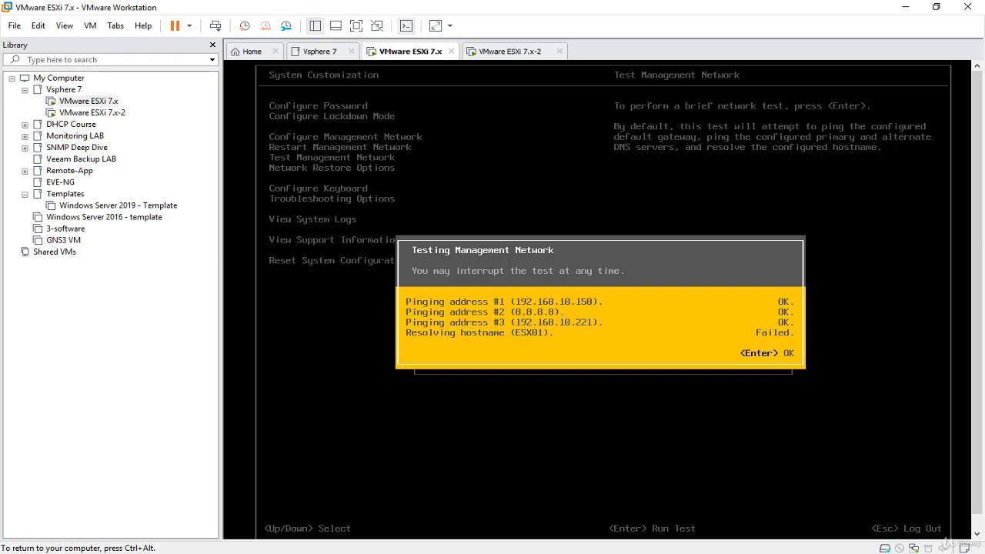
pyautogui.press('Return')
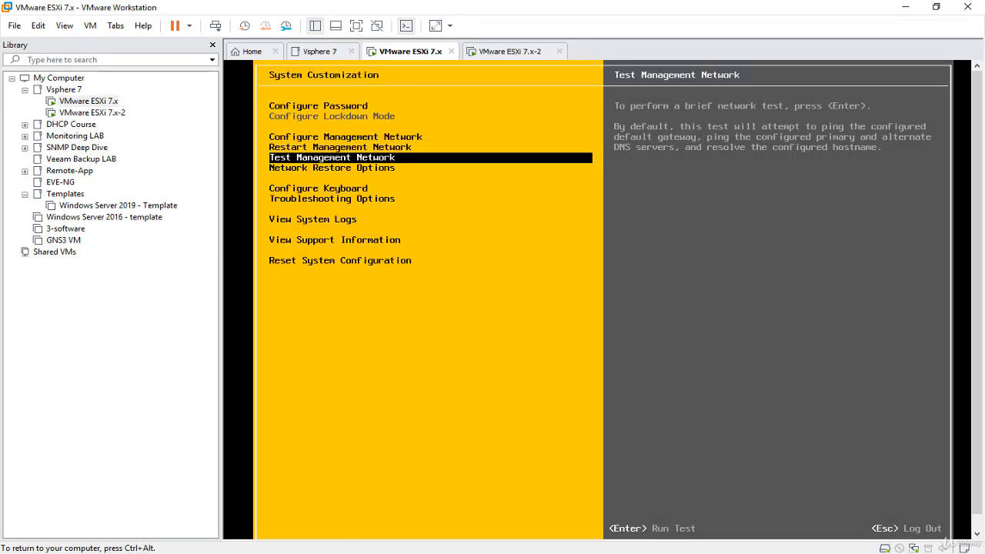
# - Review the first host's management network summary, the second ESXi host's console and the IP addresses in the network diagram
pyautogui.press('Up')
pyautogui.press('Up')
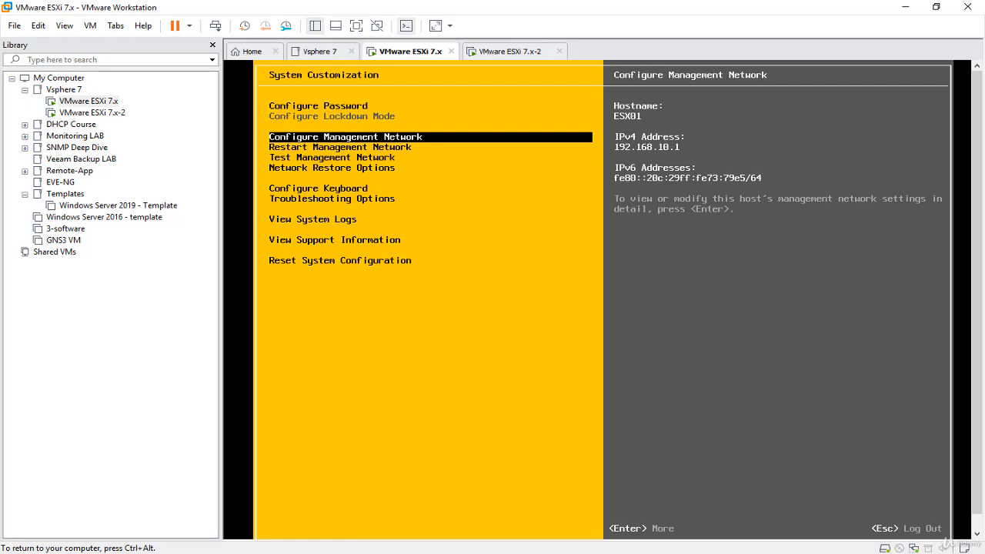
pyautogui.hotkey('ctrl', 'alt')
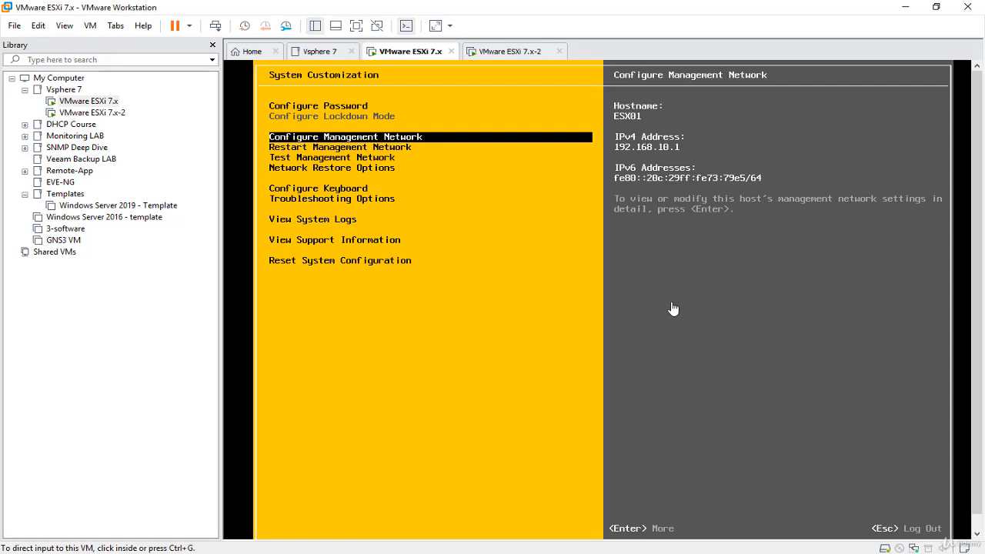
pyautogui.click(526, 55)
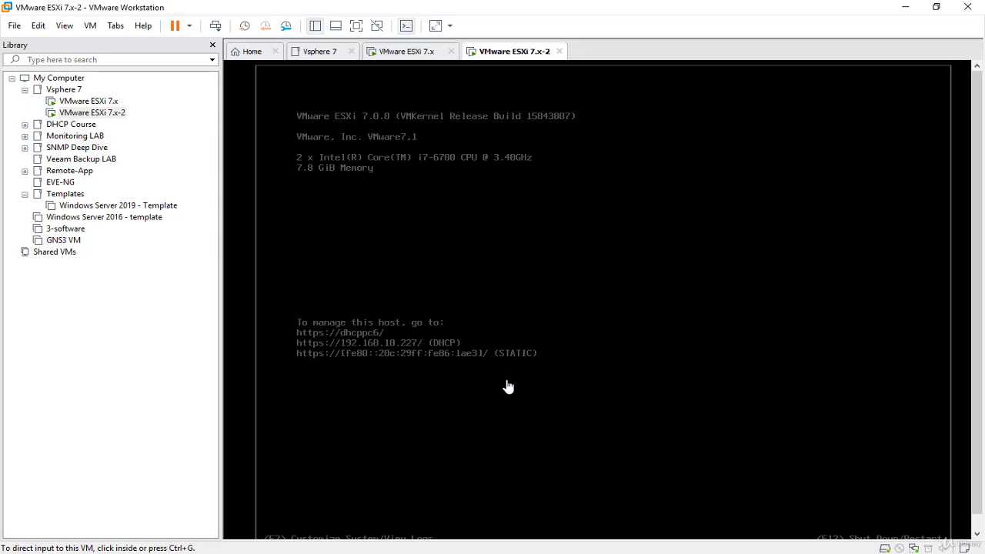
pyautogui.click(427, 53)
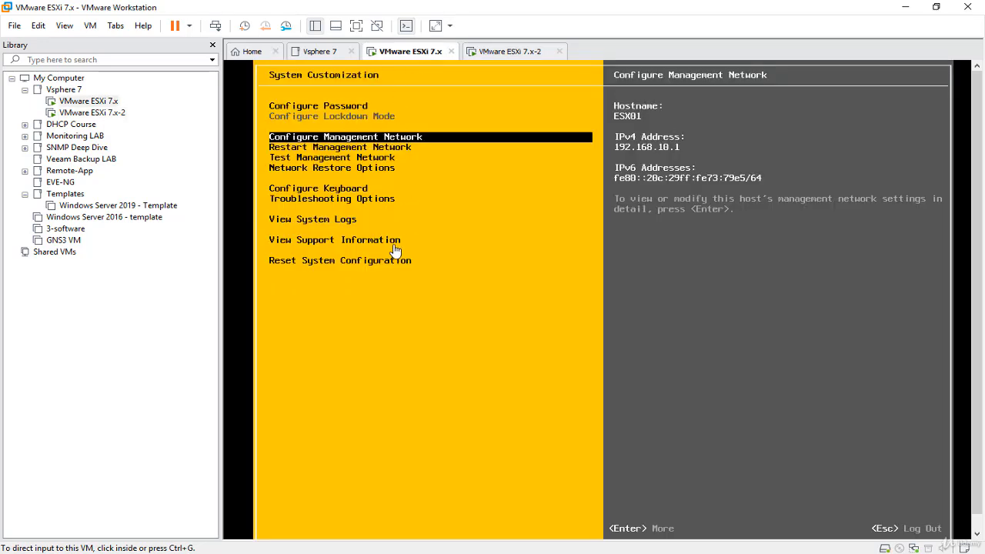
pyautogui.click(516, 54)
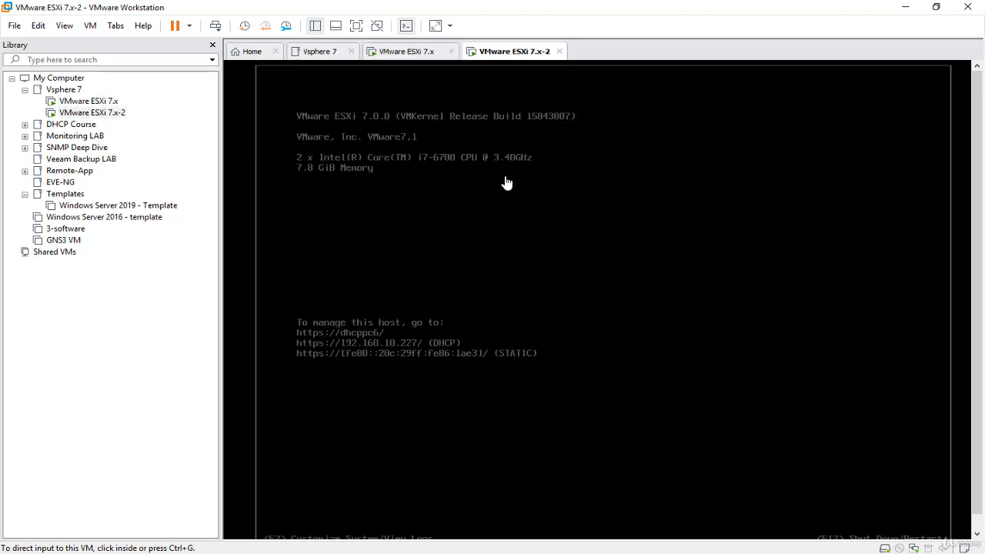
pyautogui.click(702, 552)
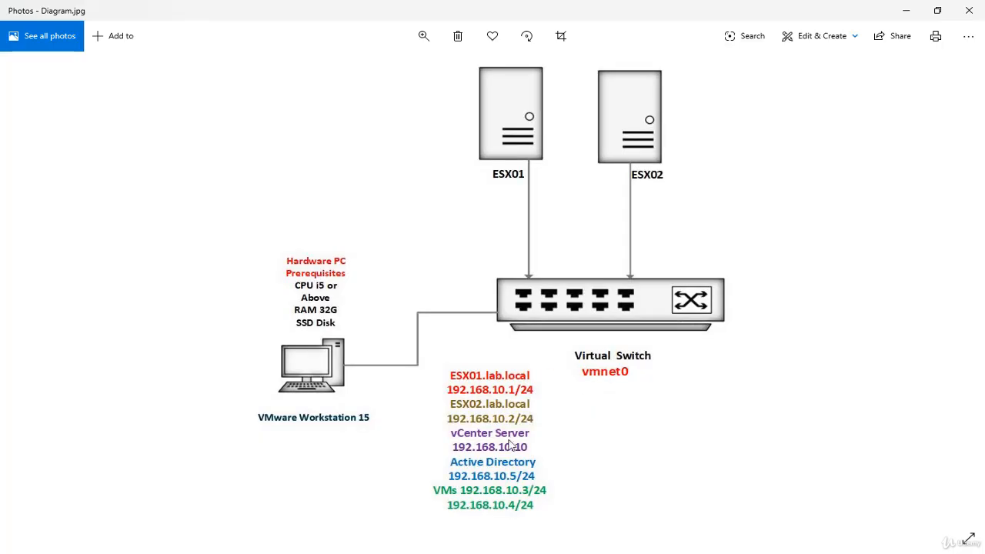
pyautogui.click(906, 11)
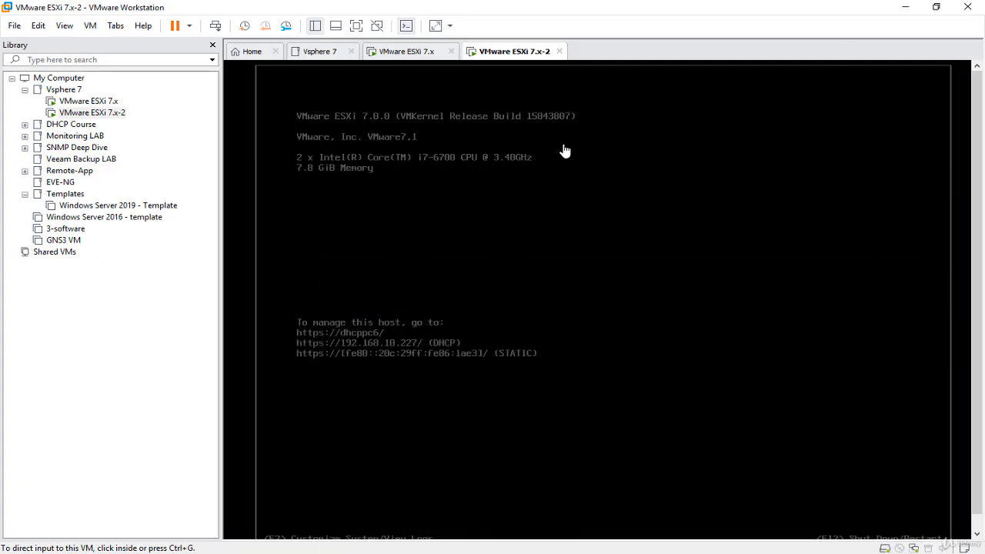
pyautogui.click(403, 52)
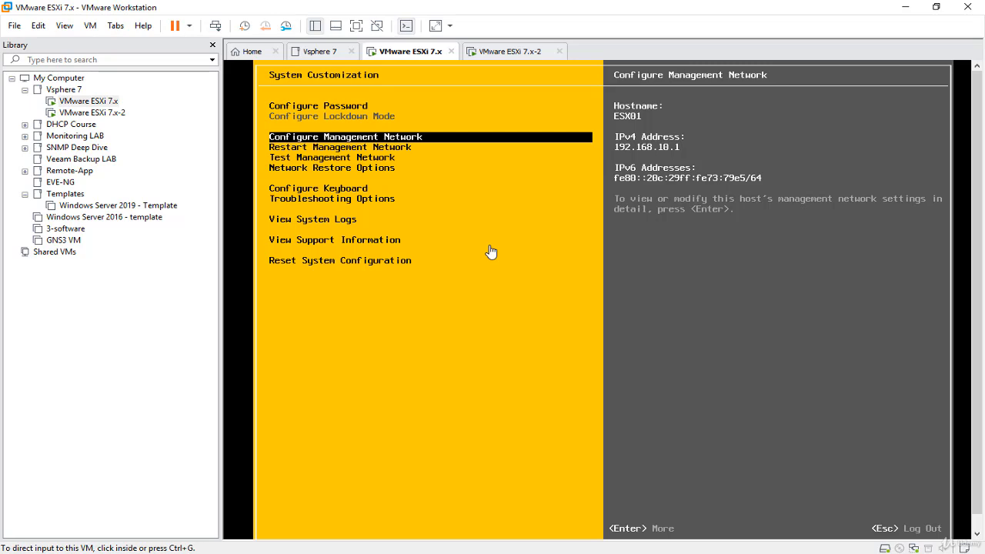